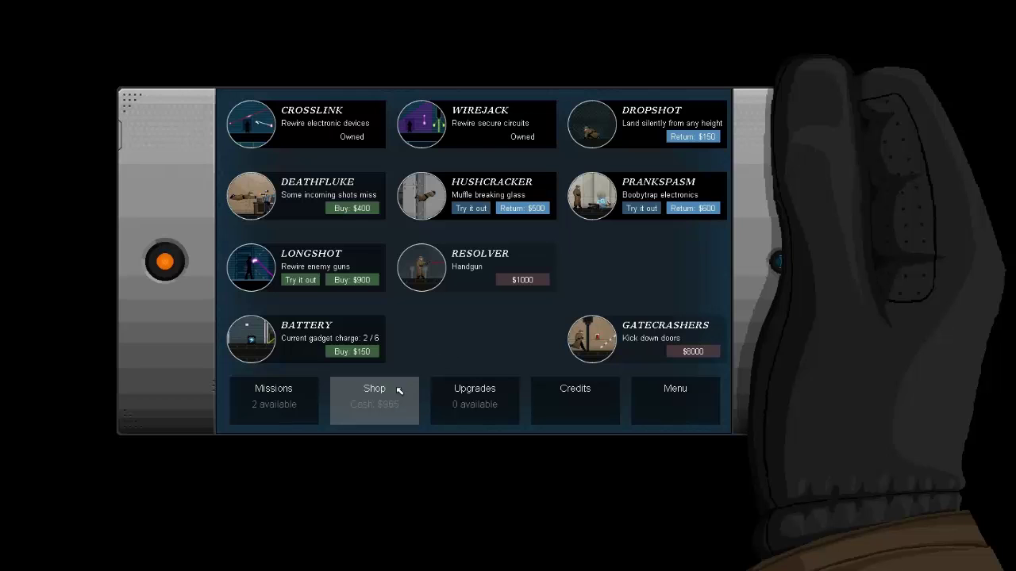
- Go to the Missions tab to list Rooke's 'The Prototype' and Mayfield's 'The Suspect' contracts
left_click(277, 410)
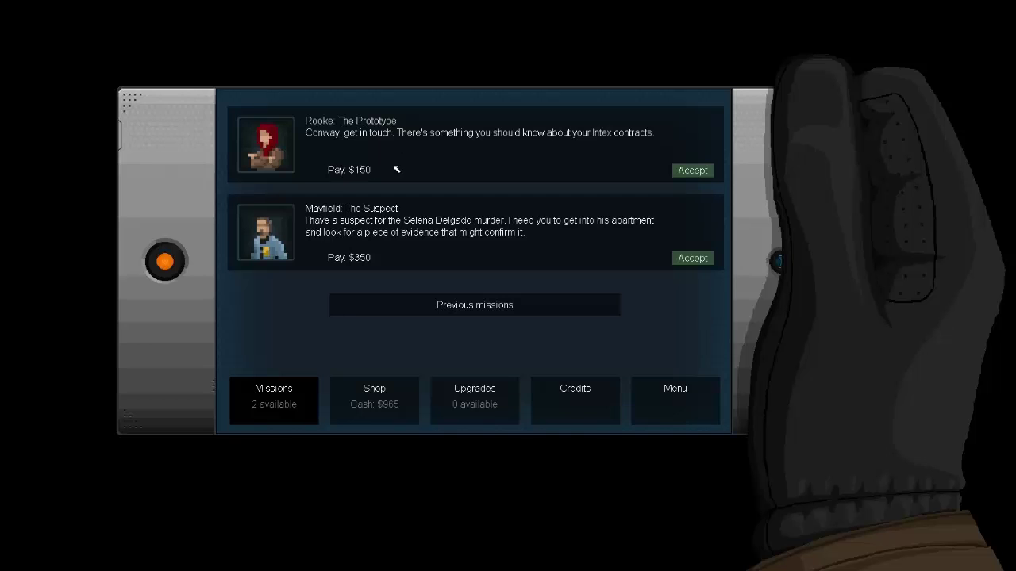
- Accept Rooke's 'The Prototype' contract and start the office building mission
left_click(693, 171)
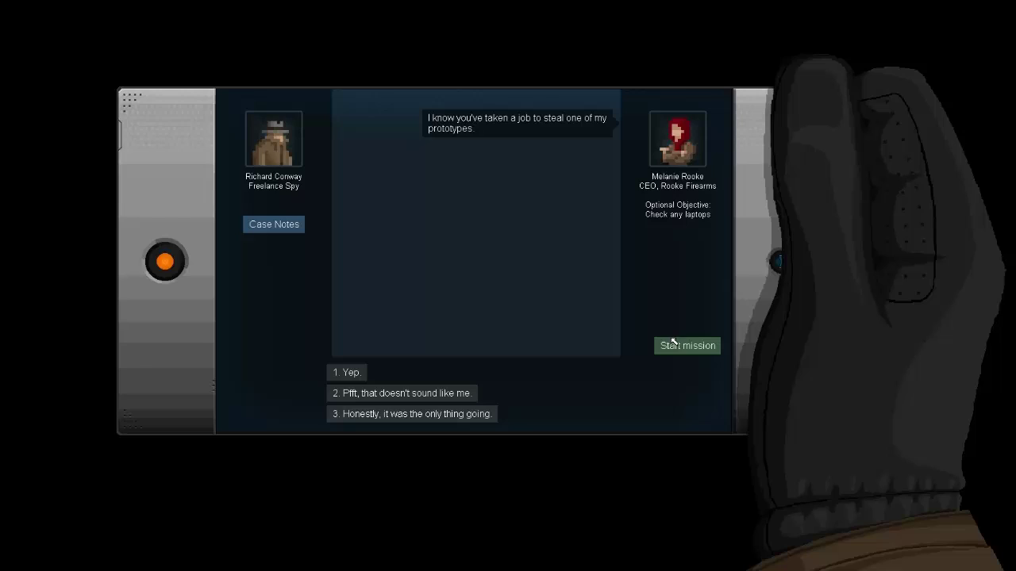
left_click(683, 346)
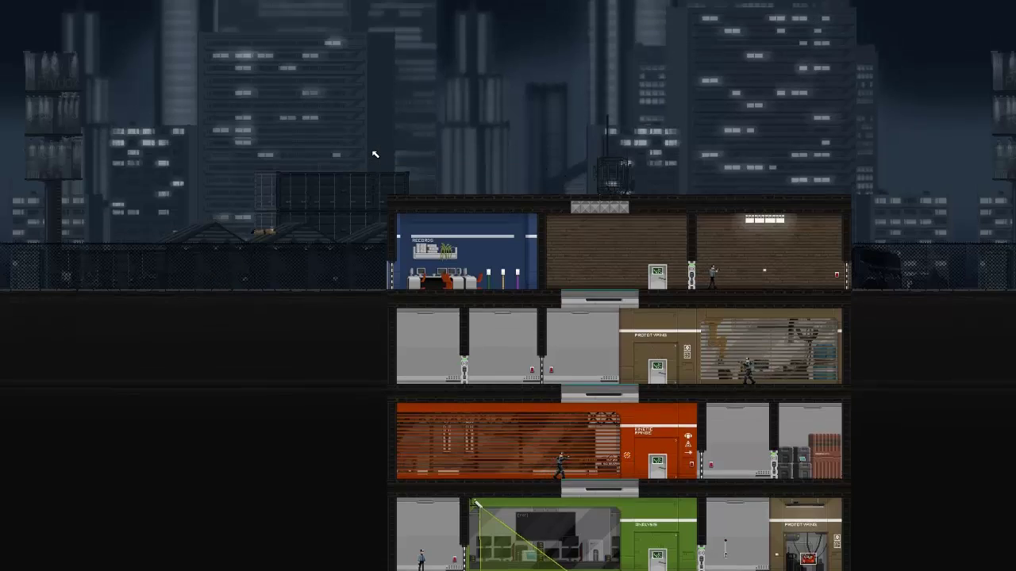
- Leap onto the roof and wire the top-floor motion detector to the left door in Crosslink
left_click_drag(378, 156, 583, 258)
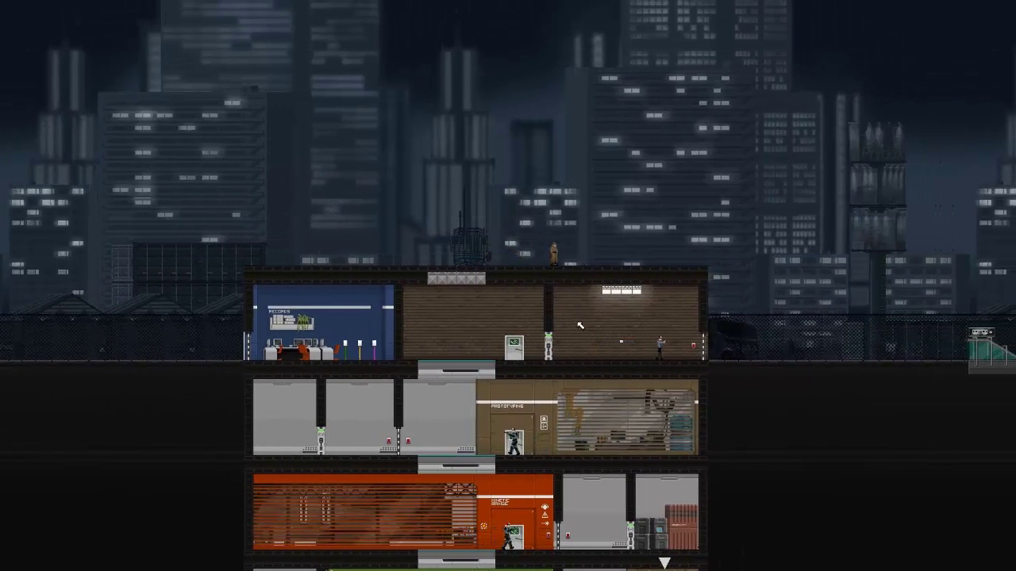
scroll(597, 327, "down", 2)
scroll(597, 327, "up", 2)
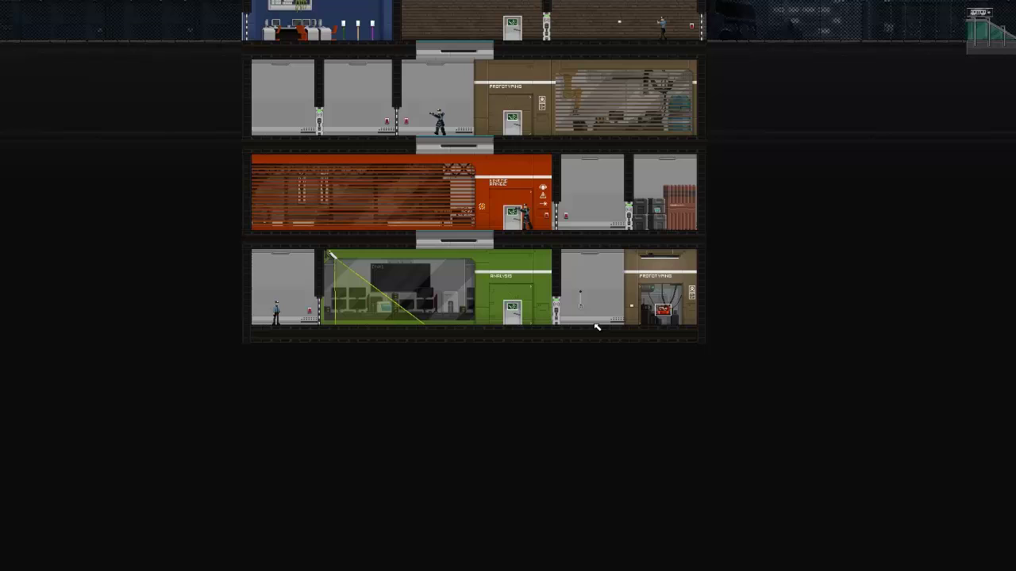
scroll(597, 327, "up", 2)
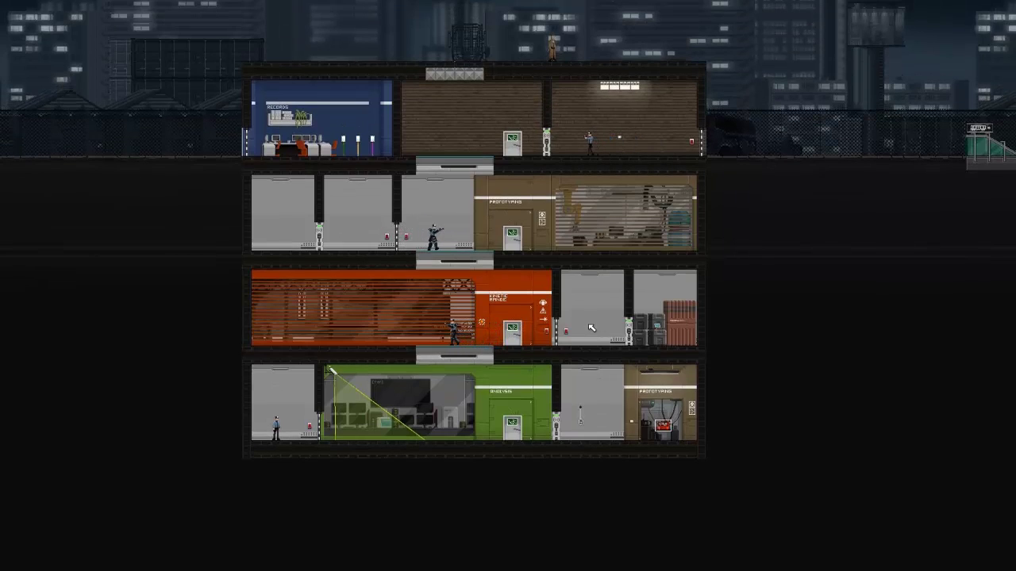
middle_click(591, 327)
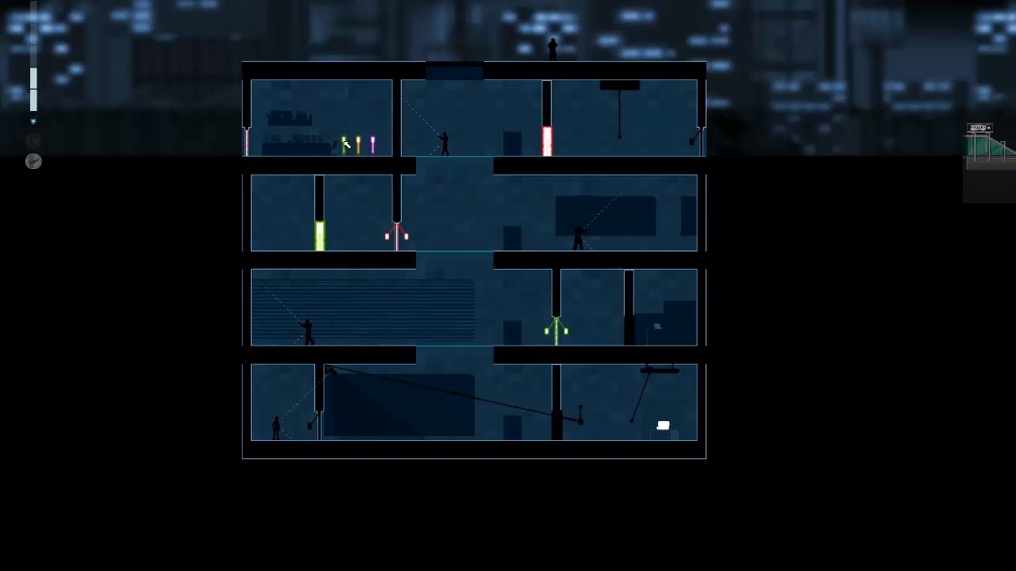
left_click(345, 144)
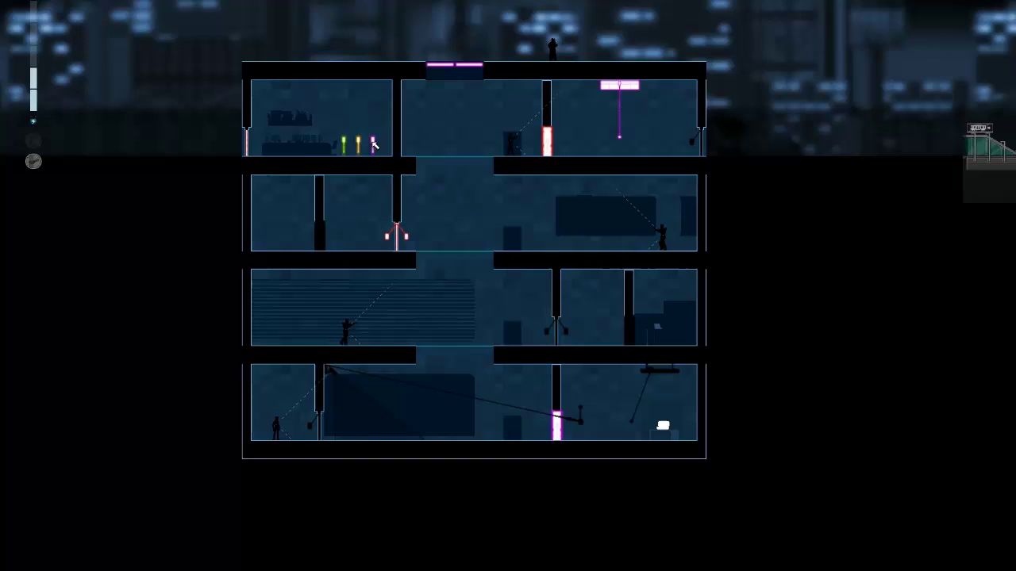
scroll(501, 148, "down", 1)
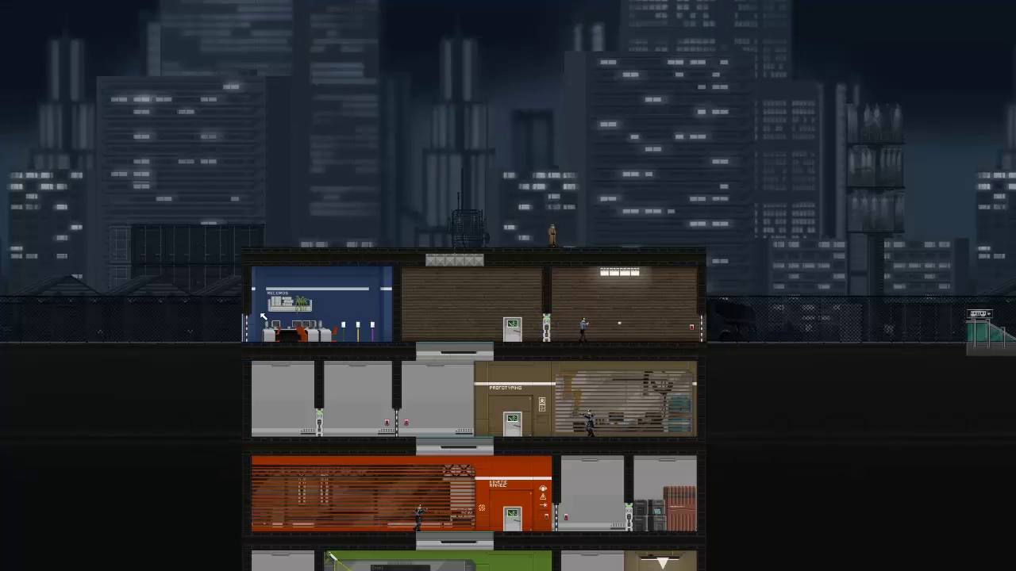
scroll(263, 318, "up", 1)
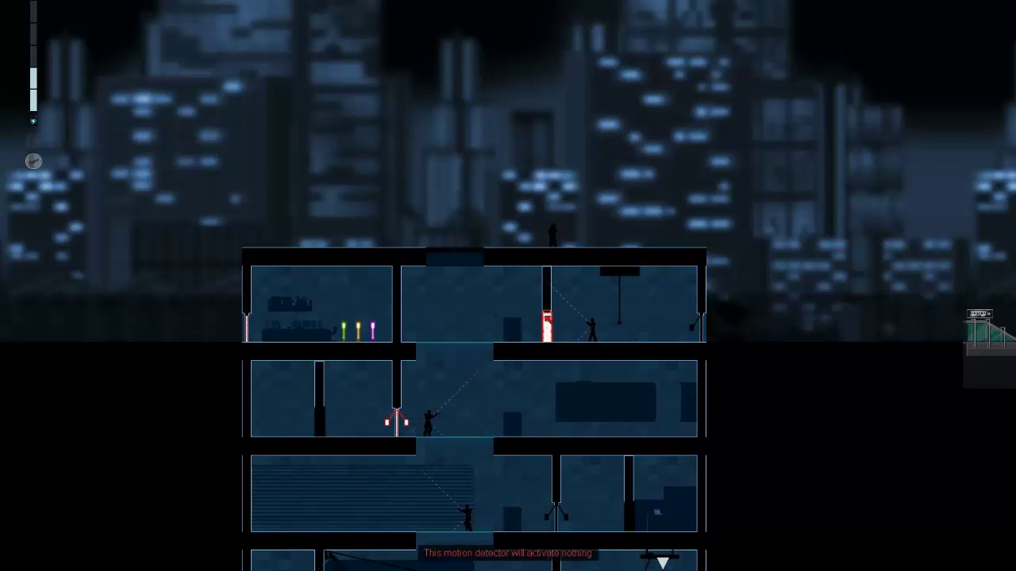
left_click_drag(306, 315, 246, 313)
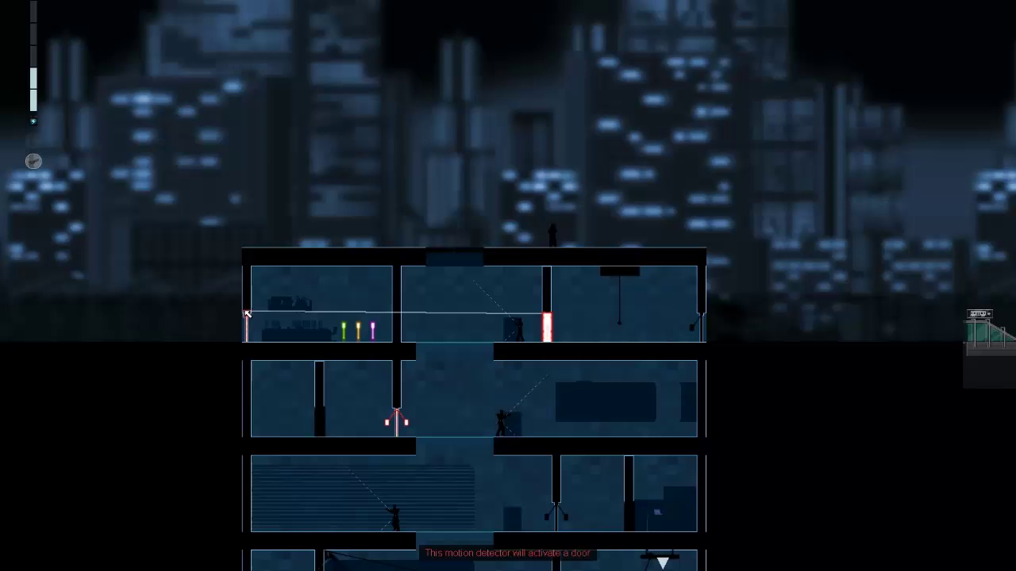
left_click(246, 313)
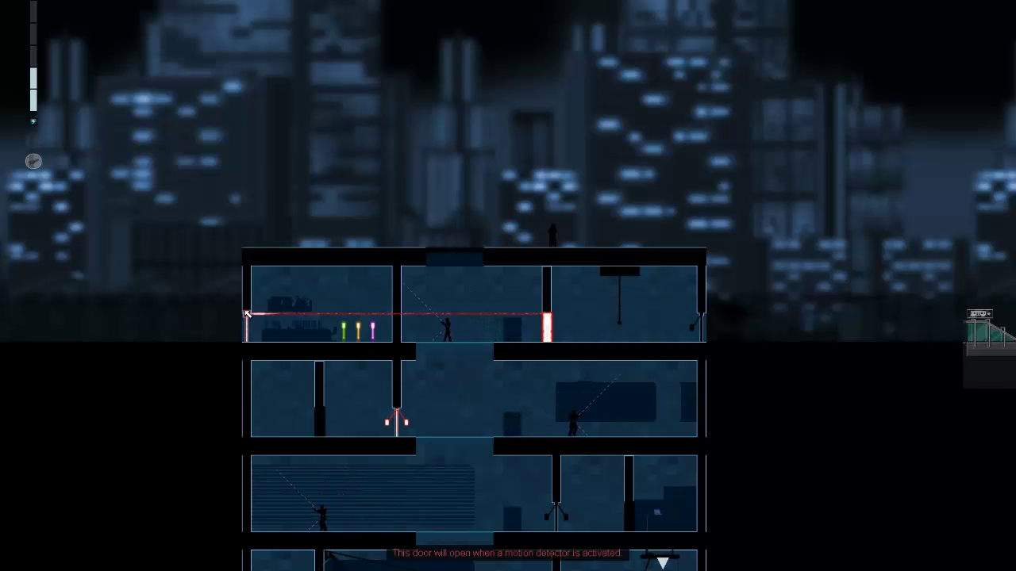
key("space")
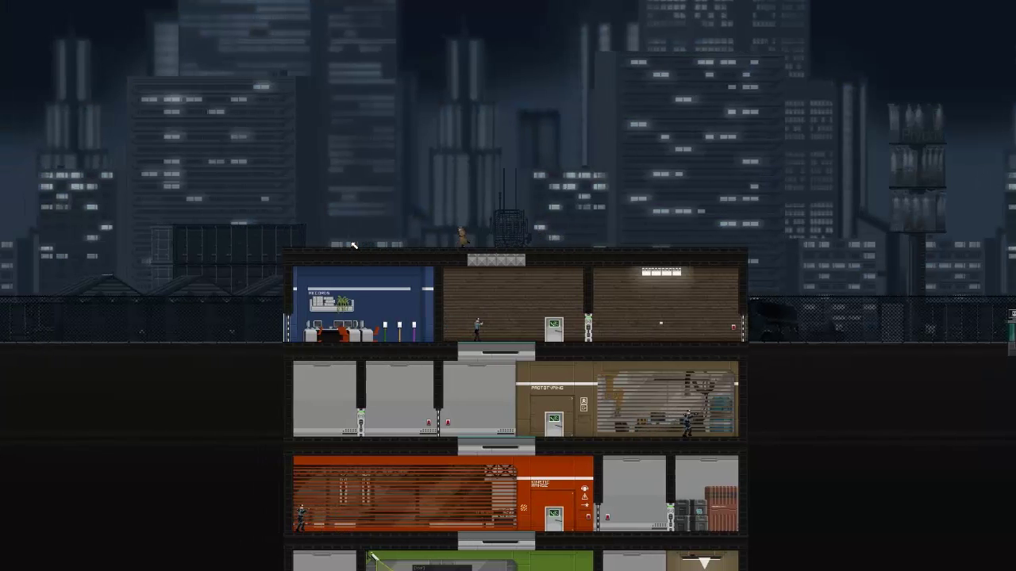
- Drop to the street, visit the Records room, and climb back onto the roof
key("Left")
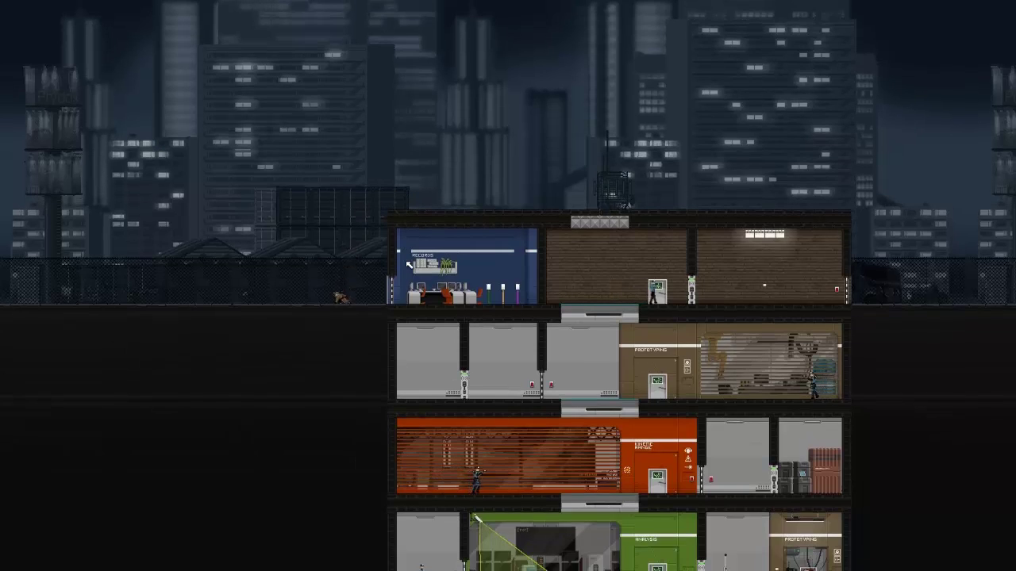
key("Right")
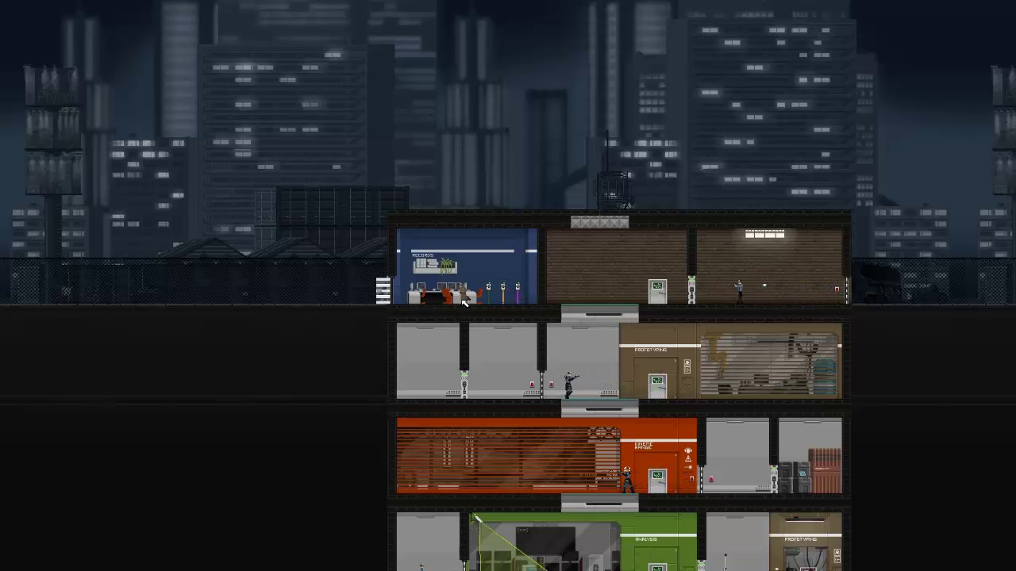
key("Left")
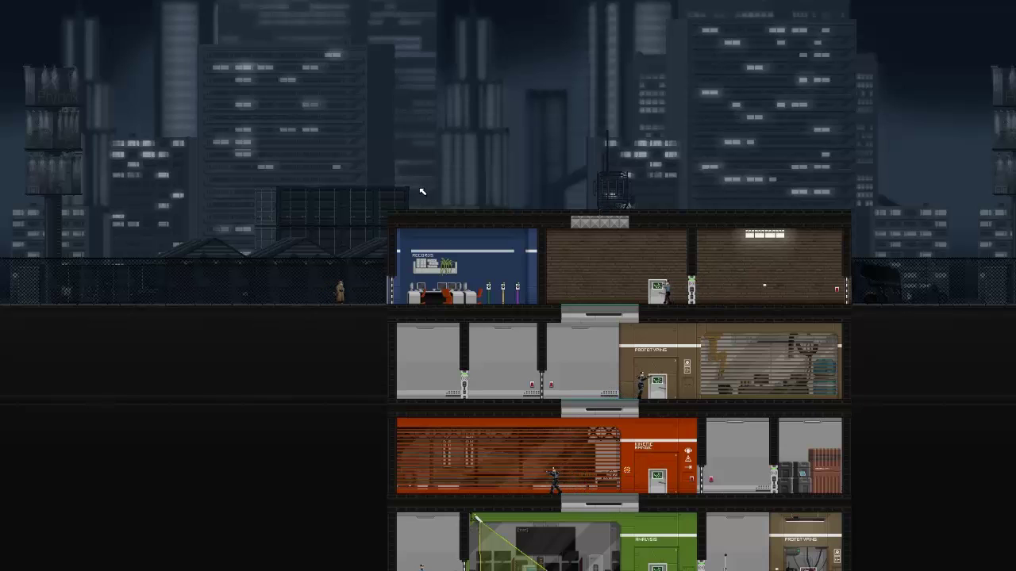
key("Up")
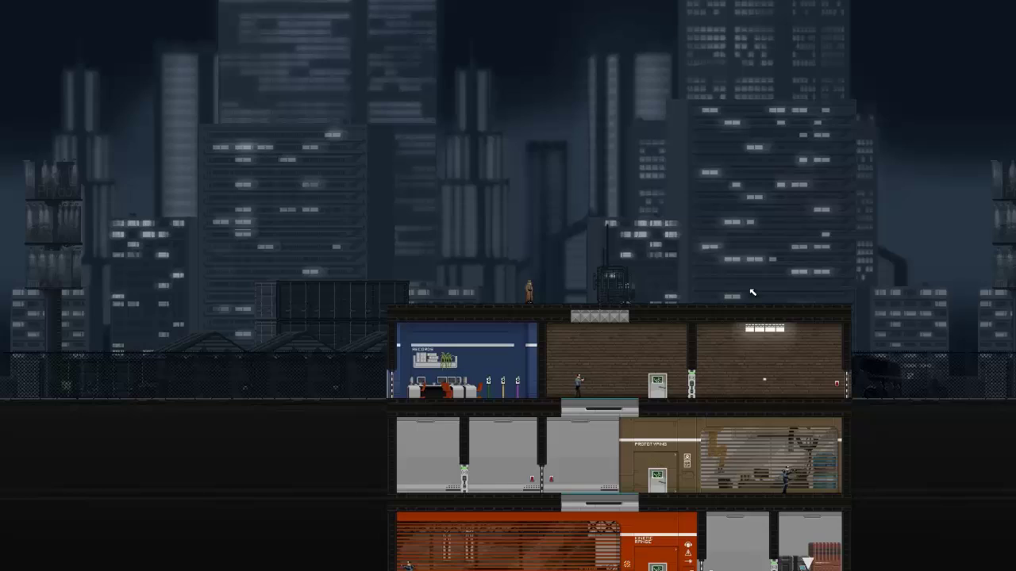
scroll(752, 293, "up", 1)
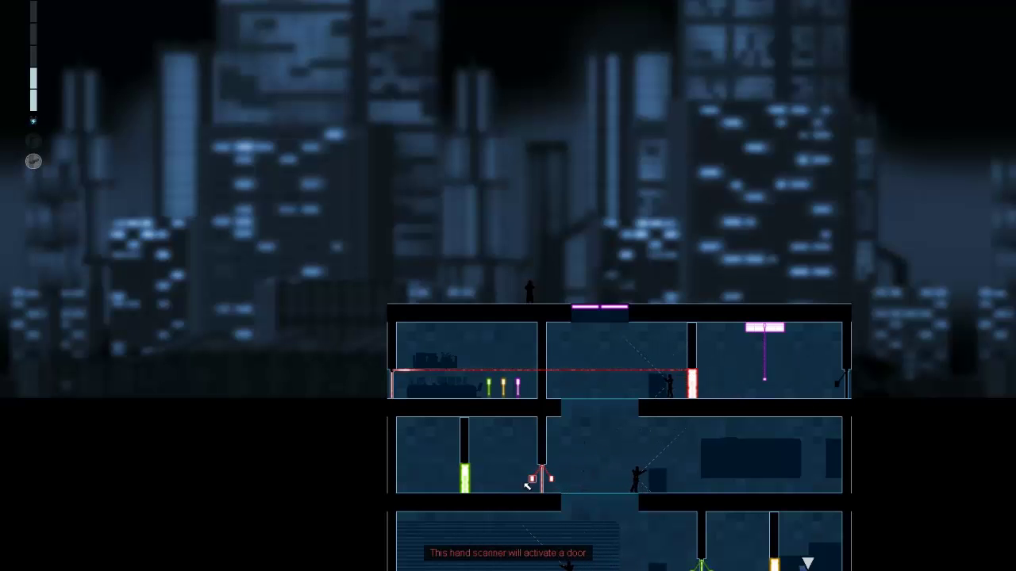
scroll(603, 465, "down", 1)
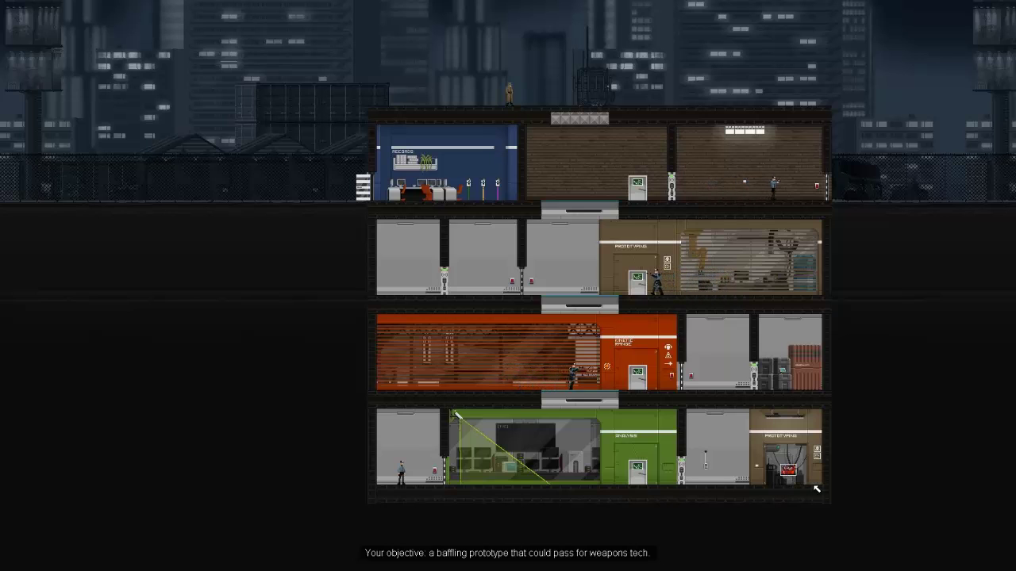
scroll(793, 476, "up", 1)
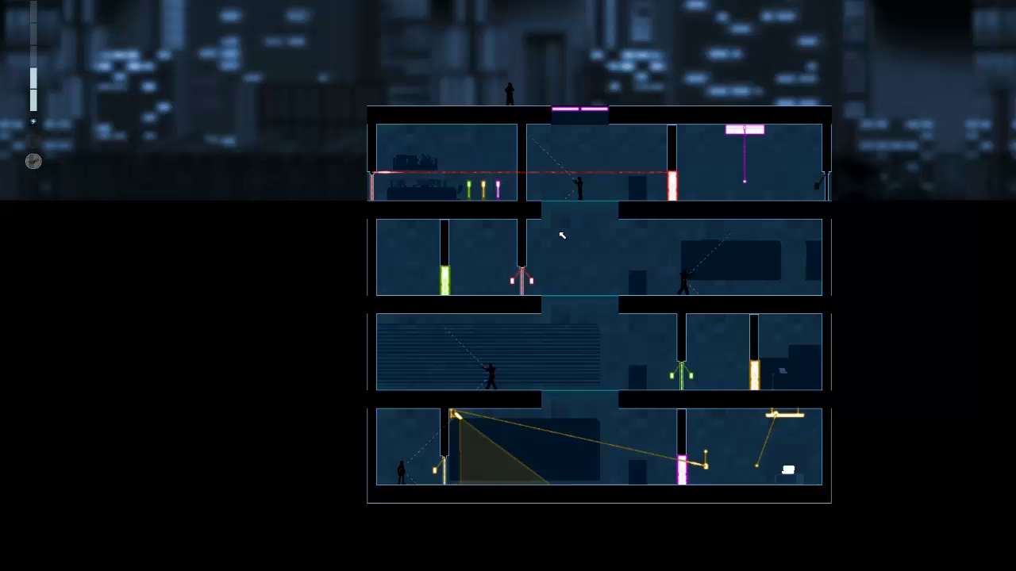
- Link a motion detector to the doors and the floor-2 light switch to the floor-3 detector
mouse_move(443, 278)
left_click_drag(442, 272, 521, 278)
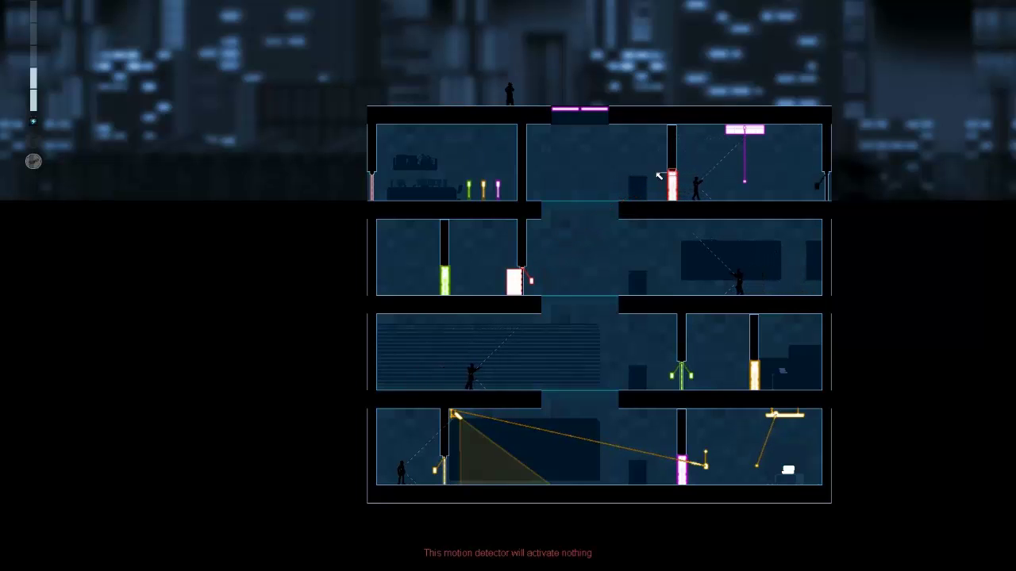
left_click_drag(672, 176, 372, 179)
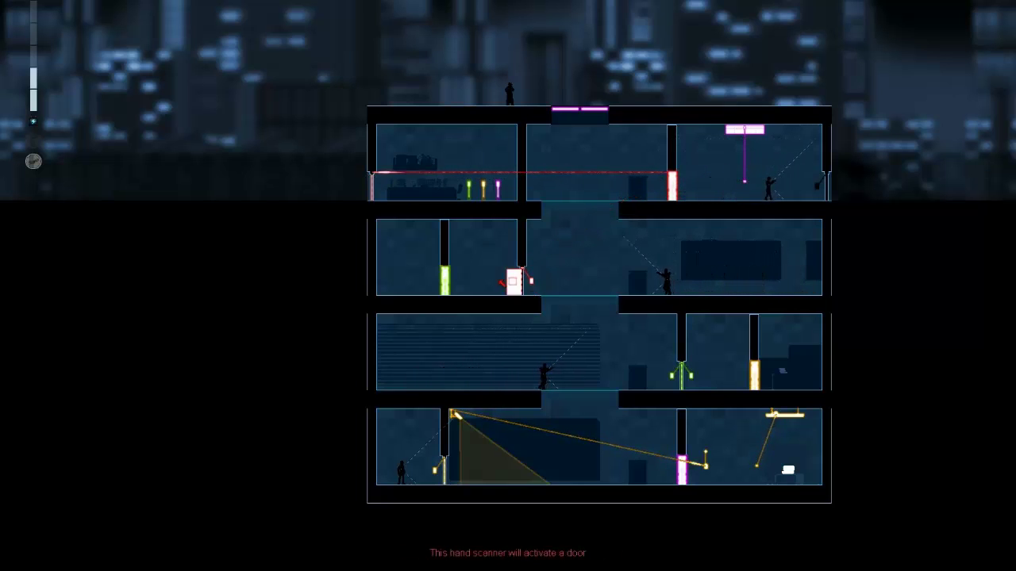
left_click_drag(444, 273, 682, 368)
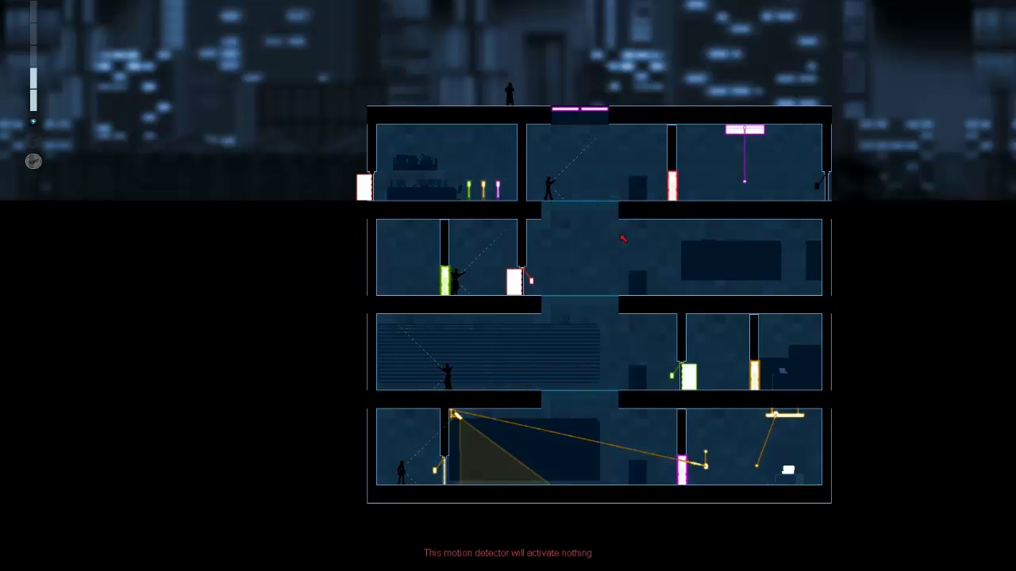
scroll(649, 184, "up", 1)
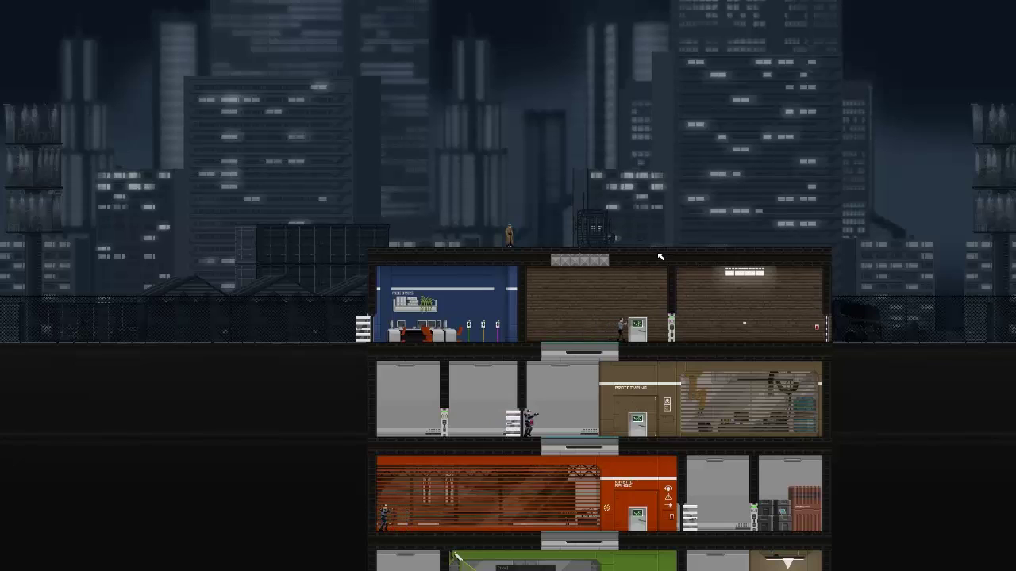
scroll(657, 257, "down", 1)
scroll(657, 257, "up", 1)
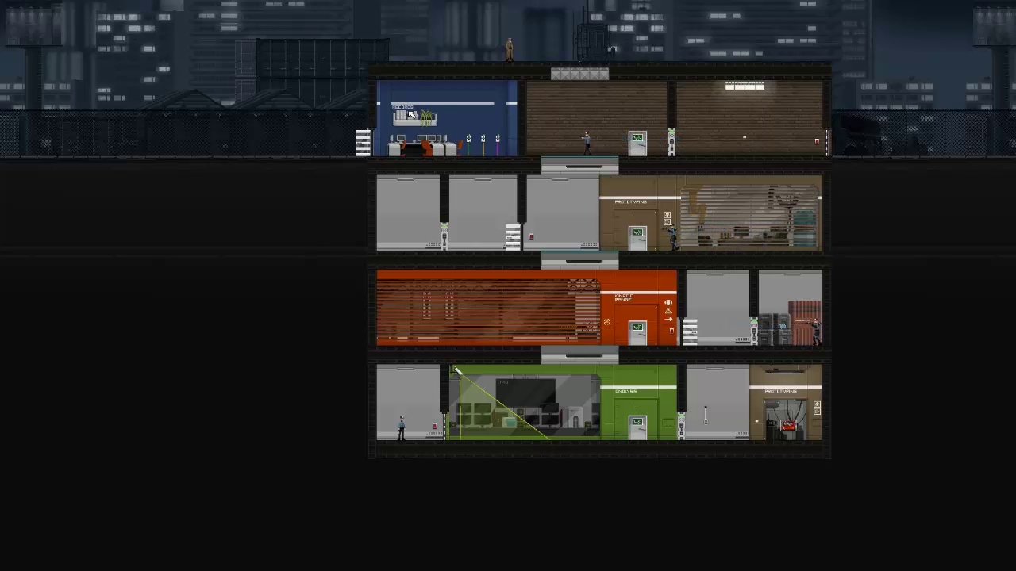
scroll(457, 371, "up", 1)
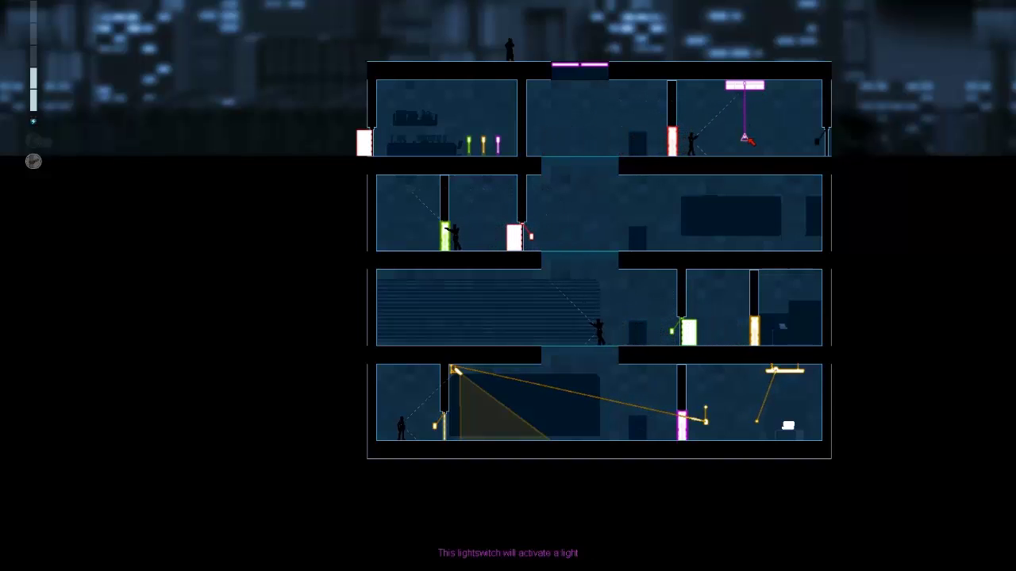
- Rewire the light switch to the trapdoor, then exit the wiring view to survey the building
left_click_drag(744, 136, 586, 73)
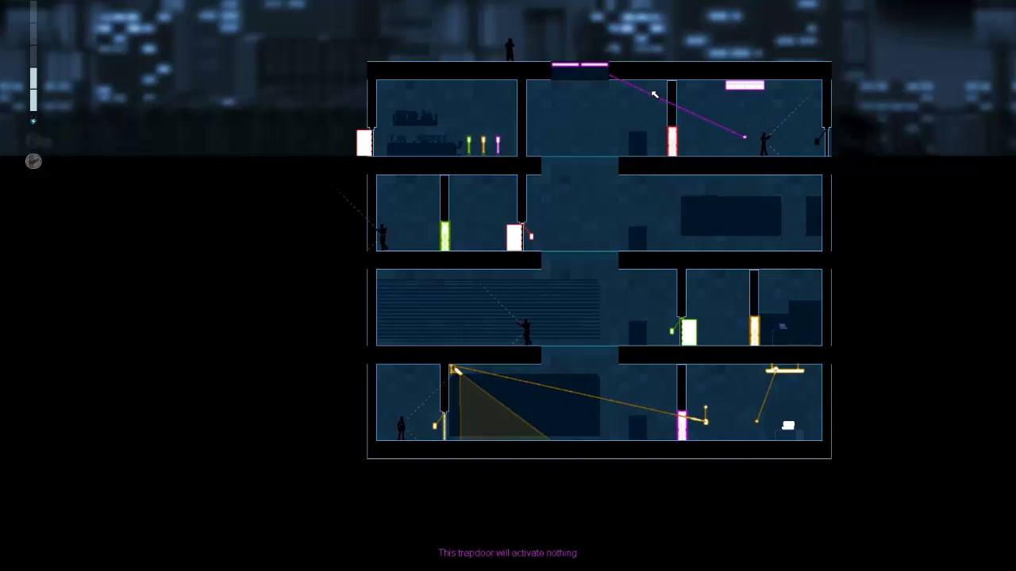
middle_click(613, 143)
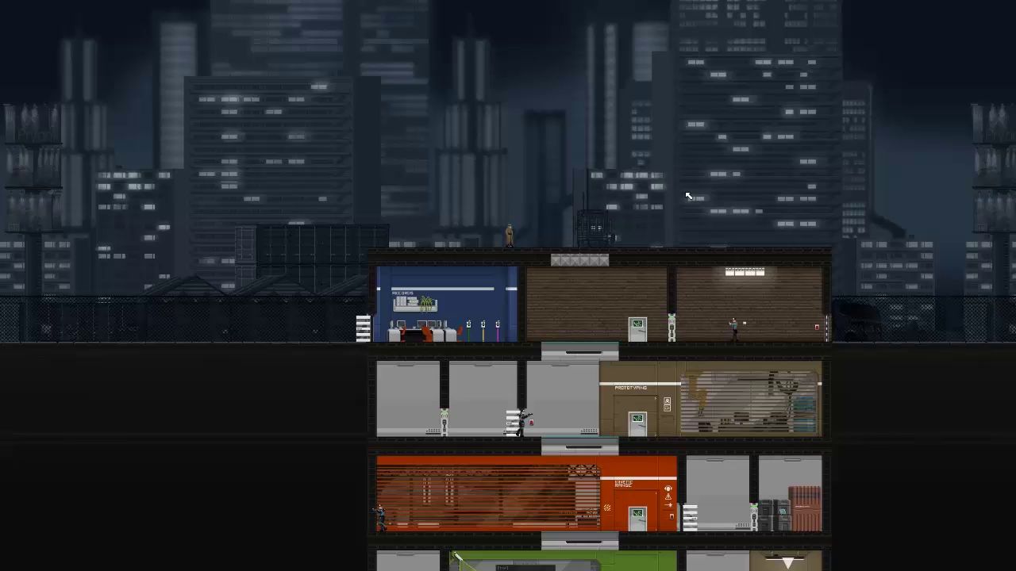
key("d")
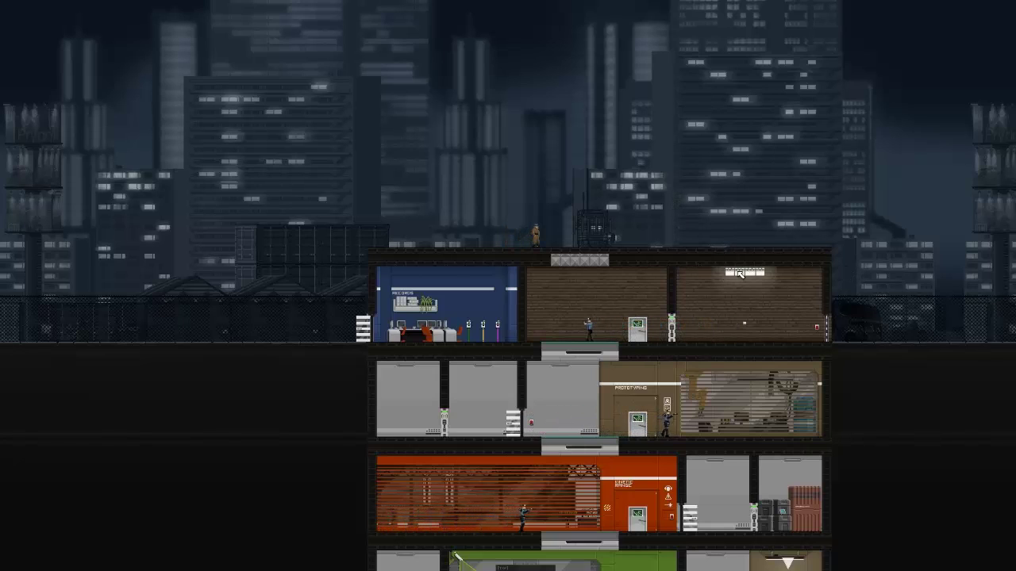
middle_click(734, 315)
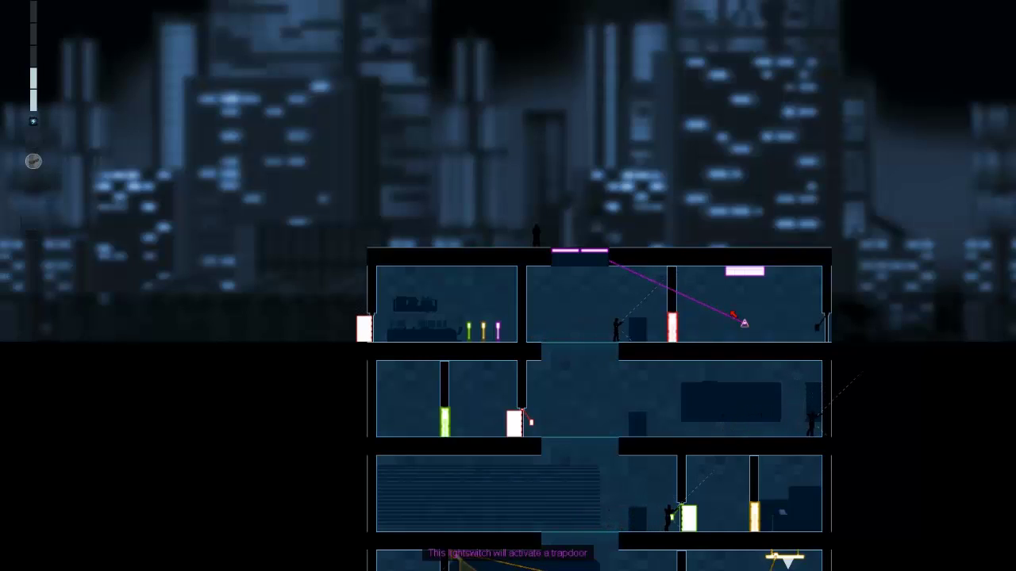
middle_click(953, 334)
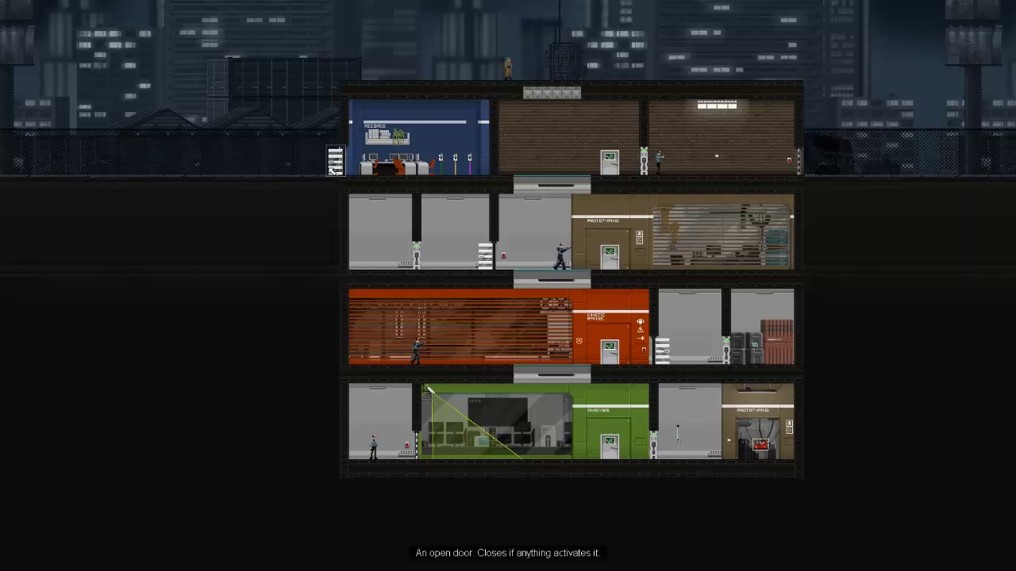
scroll(578, 127, "up", 1)
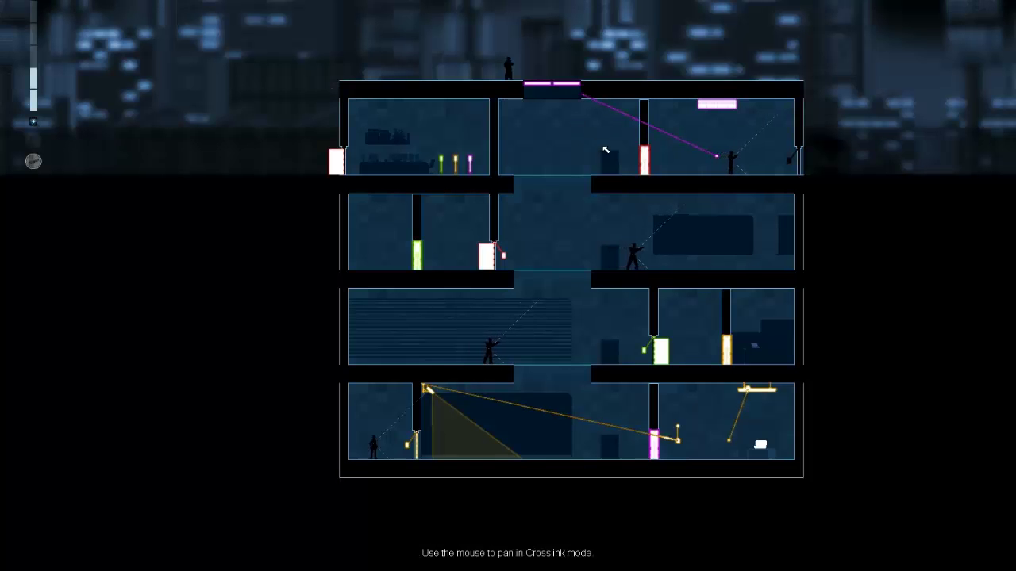
scroll(578, 127, "down", 1)
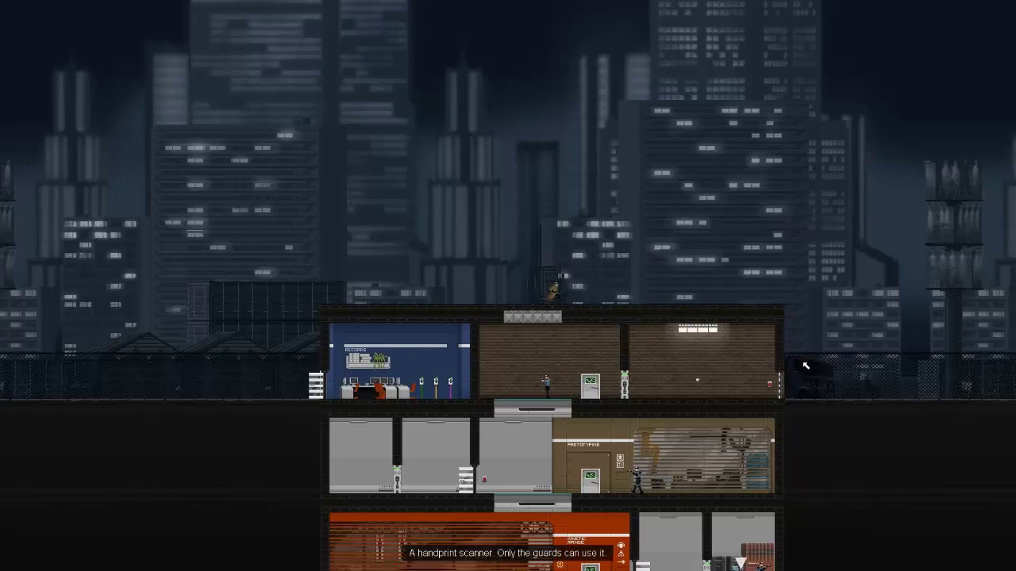
- Toggle the wiring overlay, drop off the roof, and leap up beside the building
middle_click(744, 365)
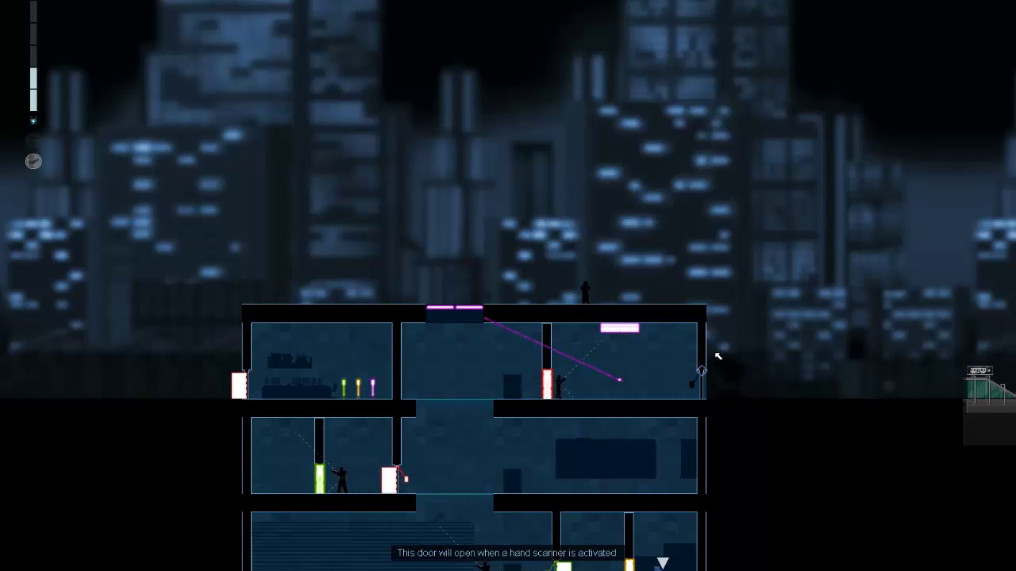
middle_click(719, 354)
key("d")
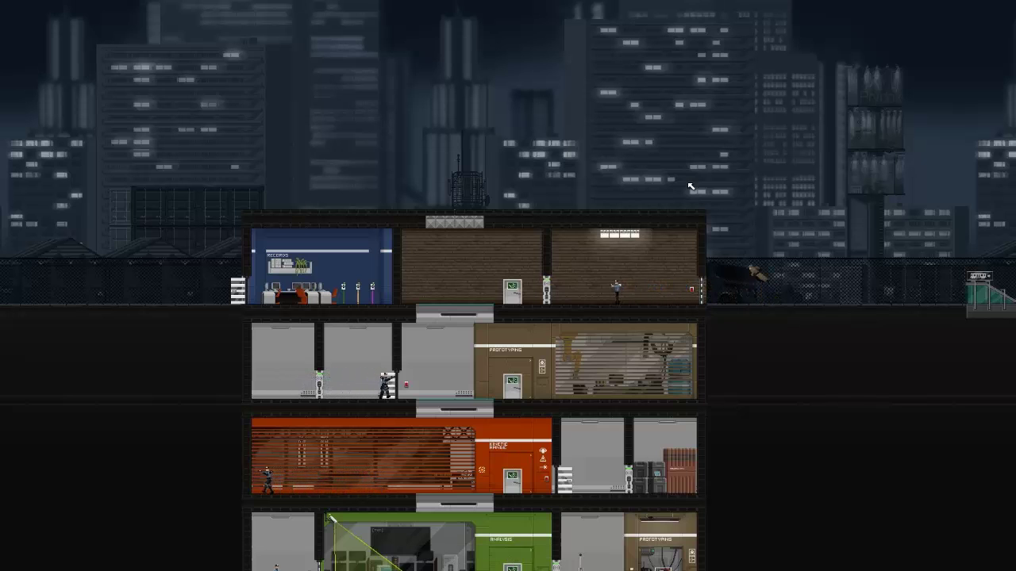
left_click_drag(698, 319, 676, 204)
key("a")
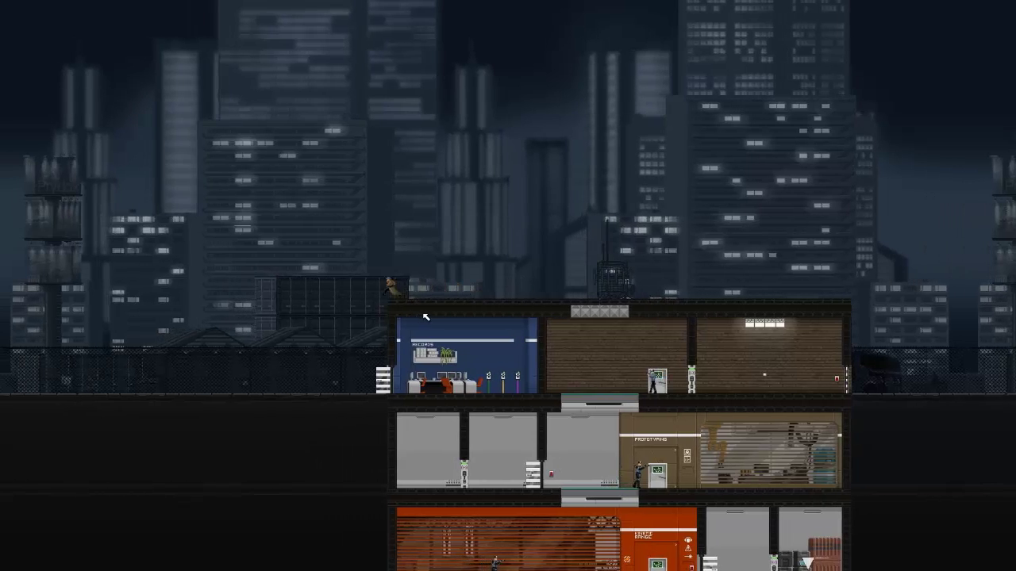
scroll(464, 288, "down", 3)
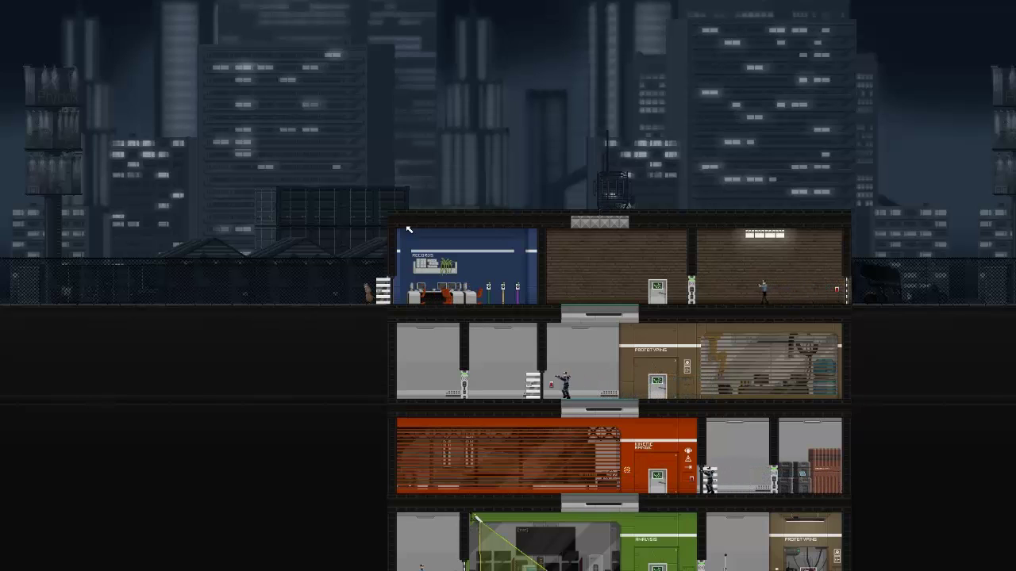
- Land back on the roof with charged jumps and bring up the wiring overlay
left_click(368, 175)
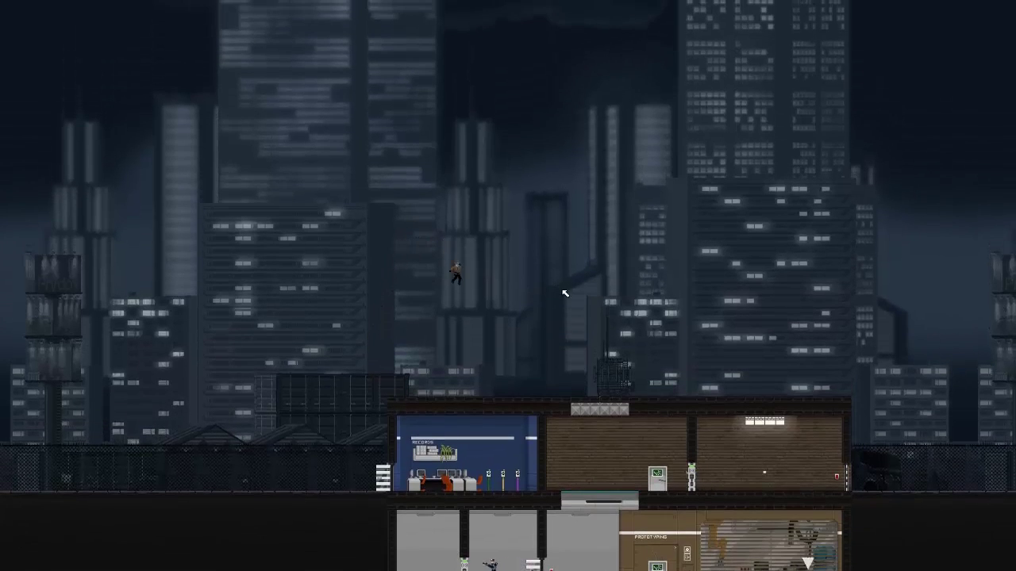
key("d")
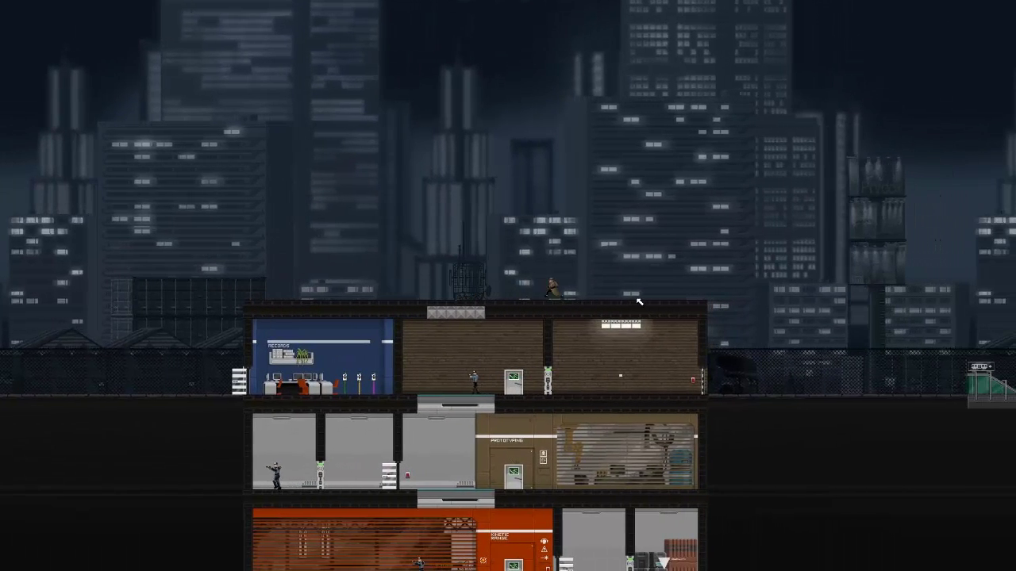
left_click_drag(622, 302, 489, 262)
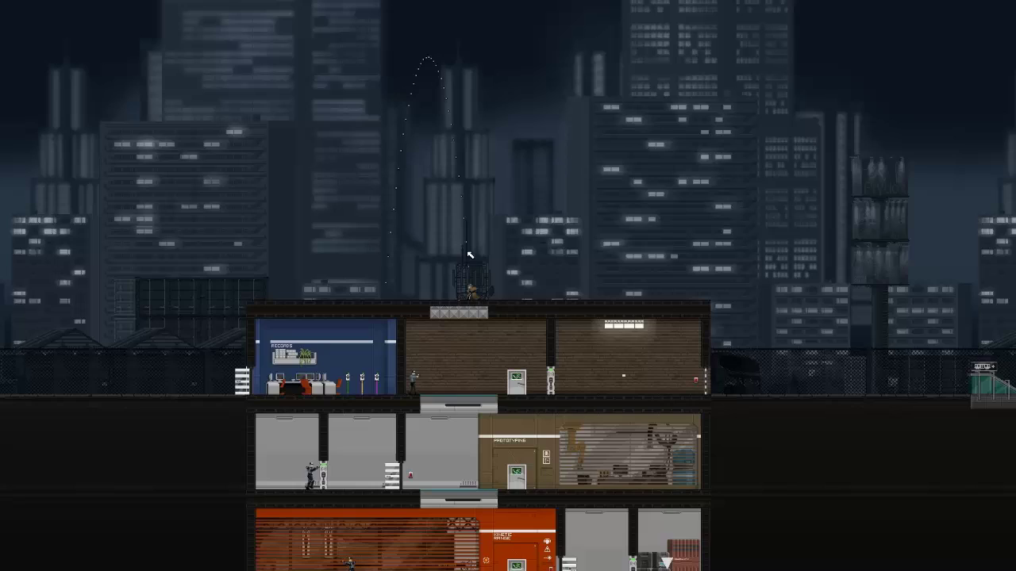
left_click(469, 254)
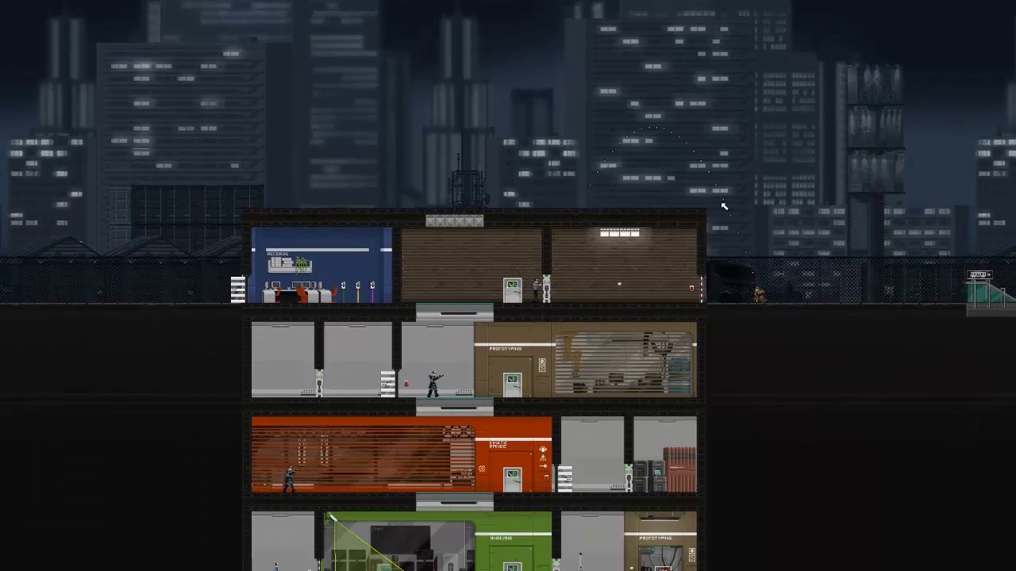
left_click(724, 205)
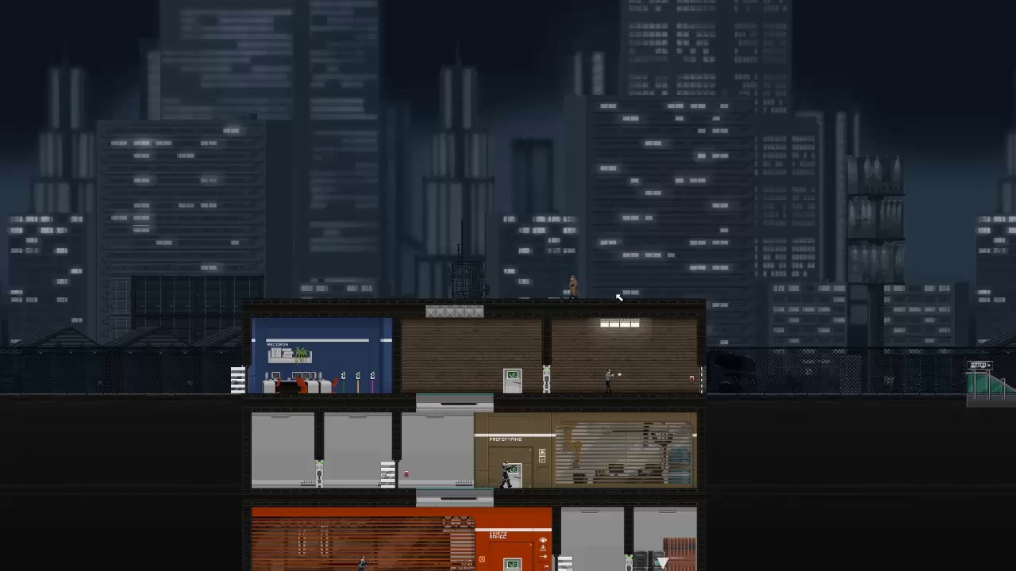
middle_click(619, 298)
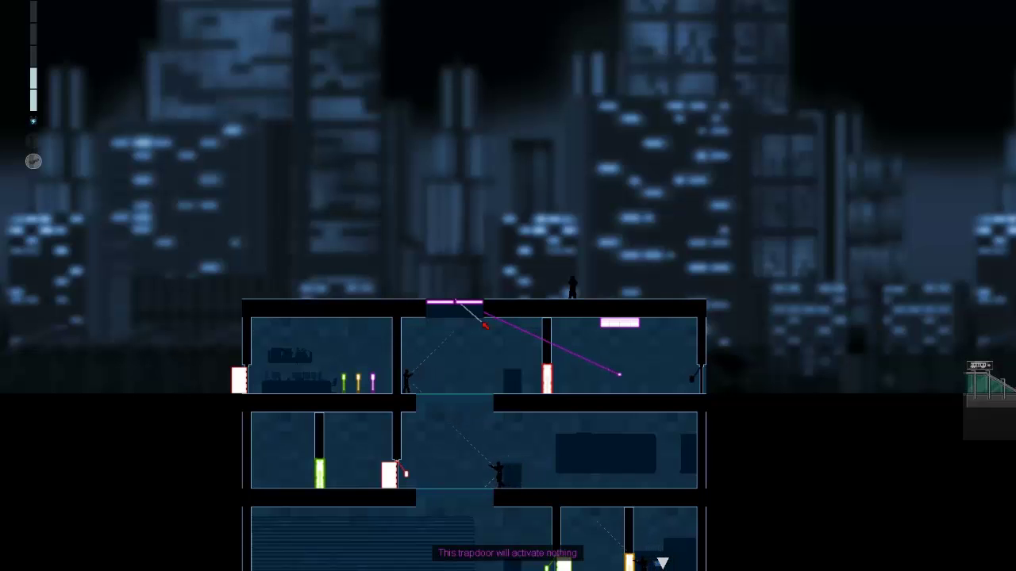
- Wire the rooftop trapdoor to the light switch and the light switch back to the trapdoor
left_click_drag(502, 337, 619, 375)
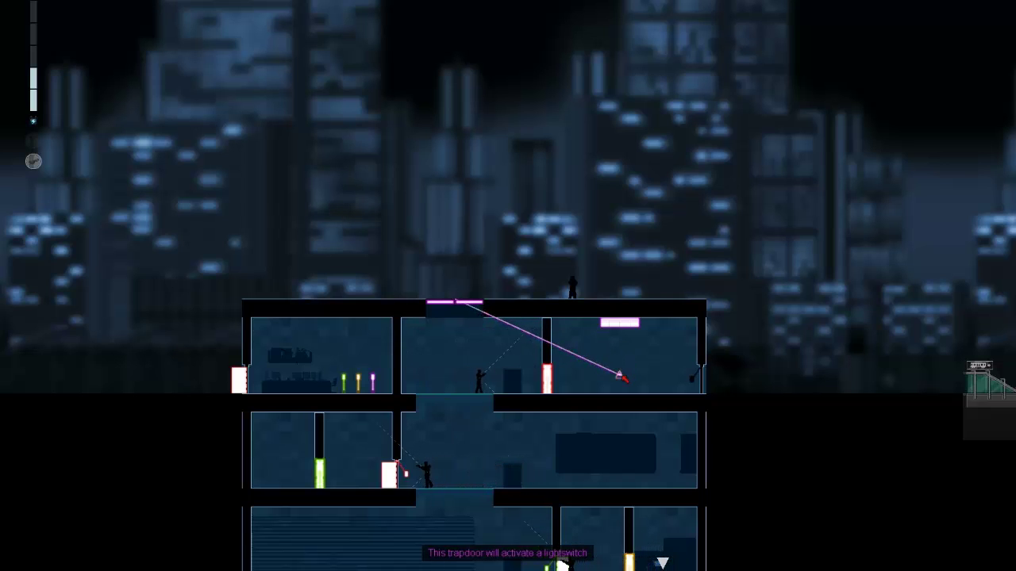
middle_click(503, 315)
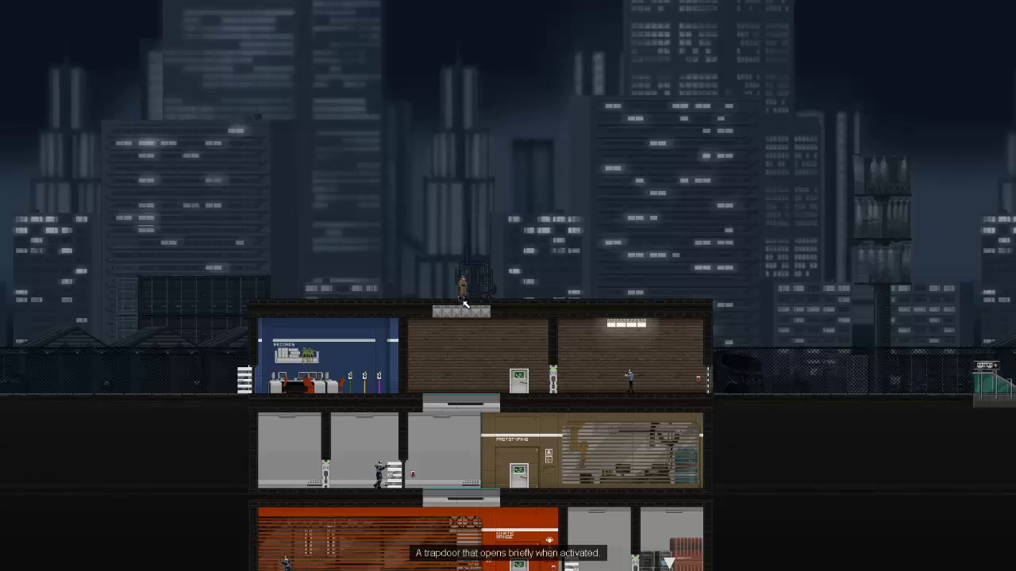
key("a")
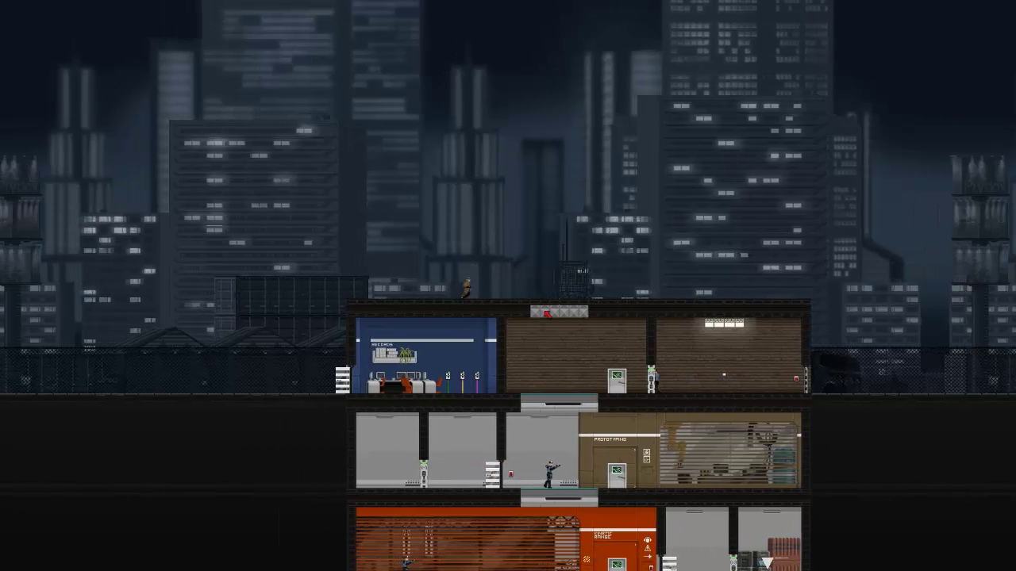
middle_click(633, 342)
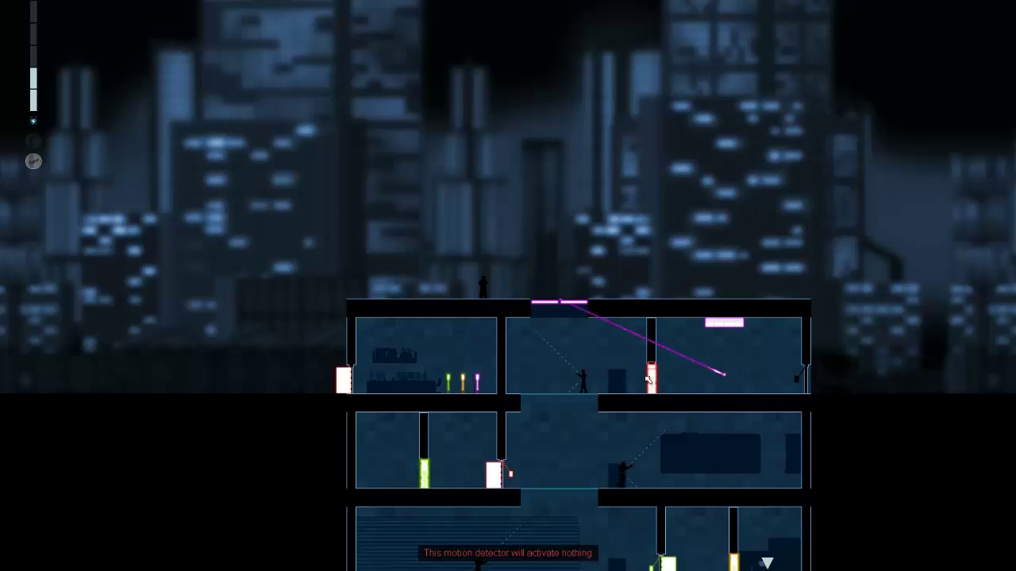
left_click_drag(724, 373, 724, 324)
middle_click(745, 394)
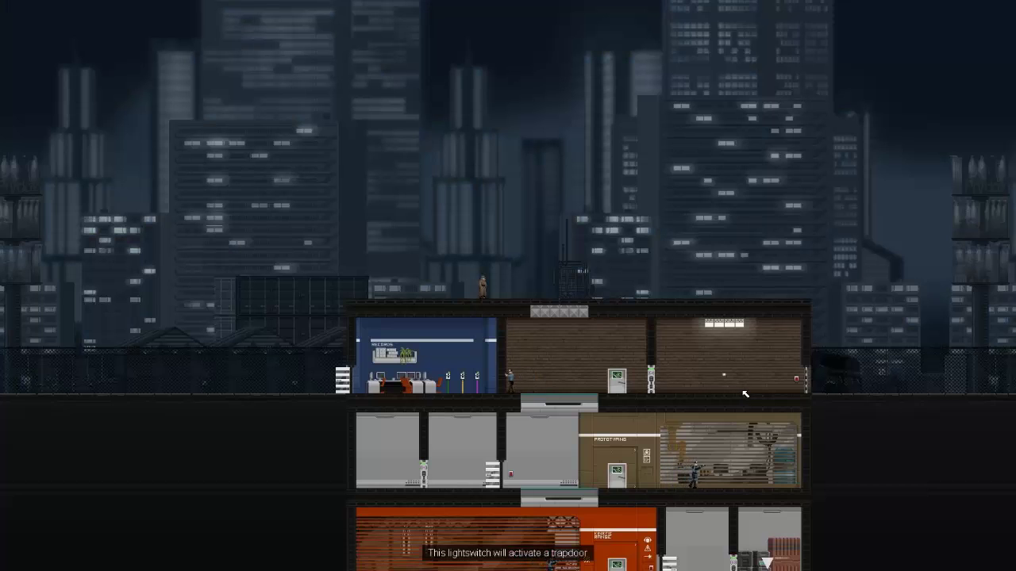
scroll(744, 394, "down", 3)
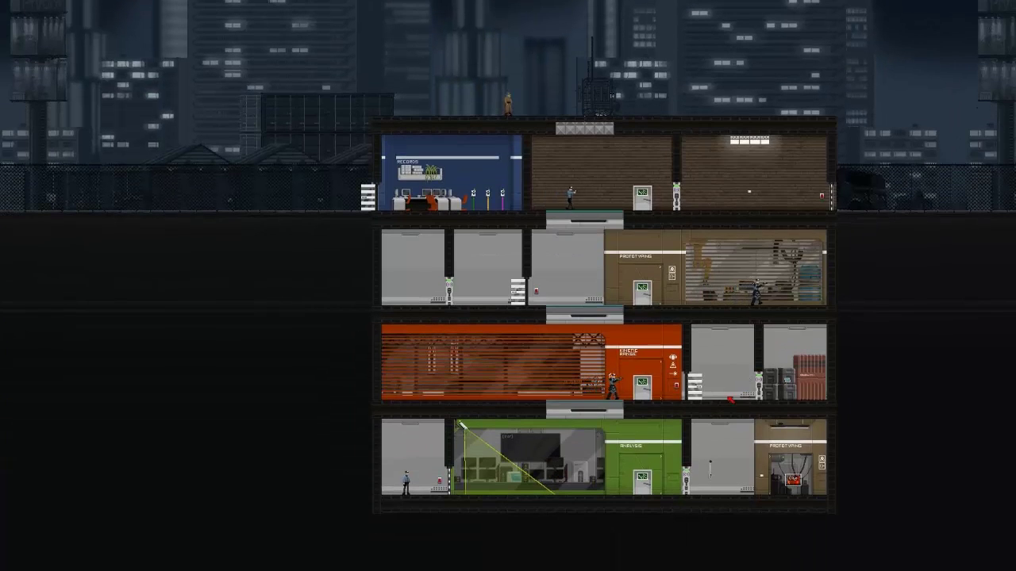
middle_click(559, 316)
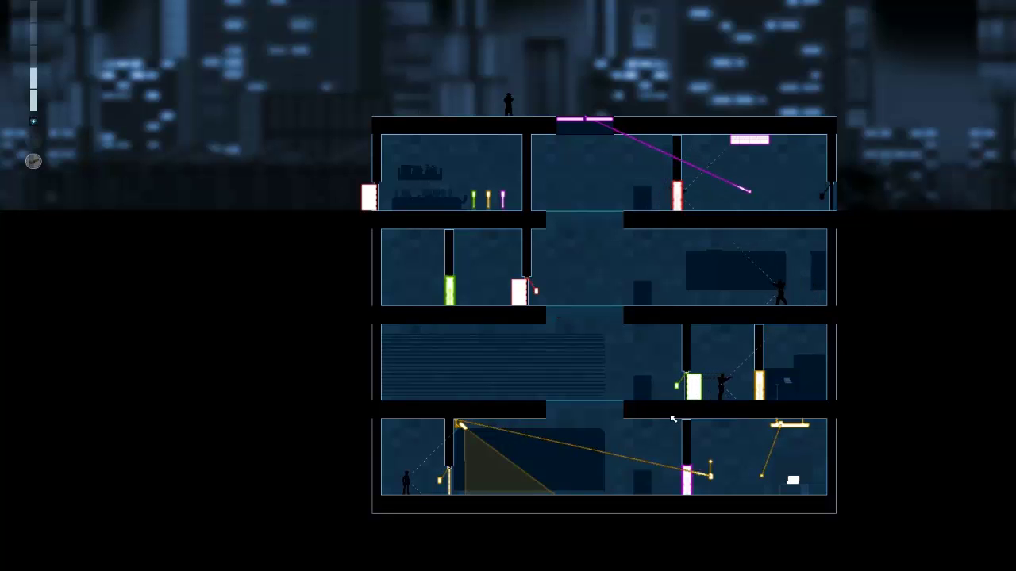
mouse_move(656, 411)
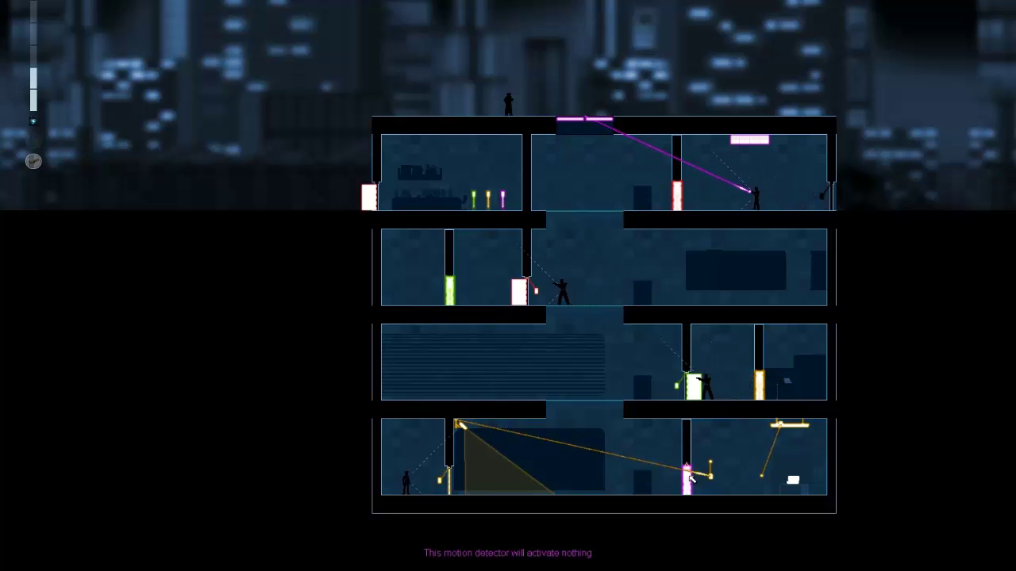
mouse_move(676, 195)
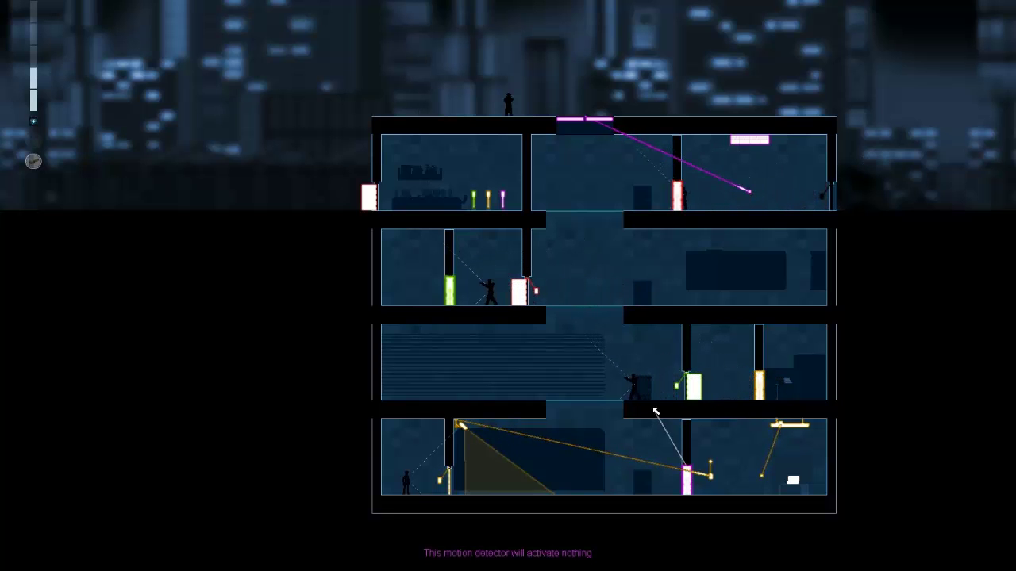
- Wire one motion detector to the rooftop trapdoor and another to the bottom-left door
left_click_drag(688, 476, 585, 119)
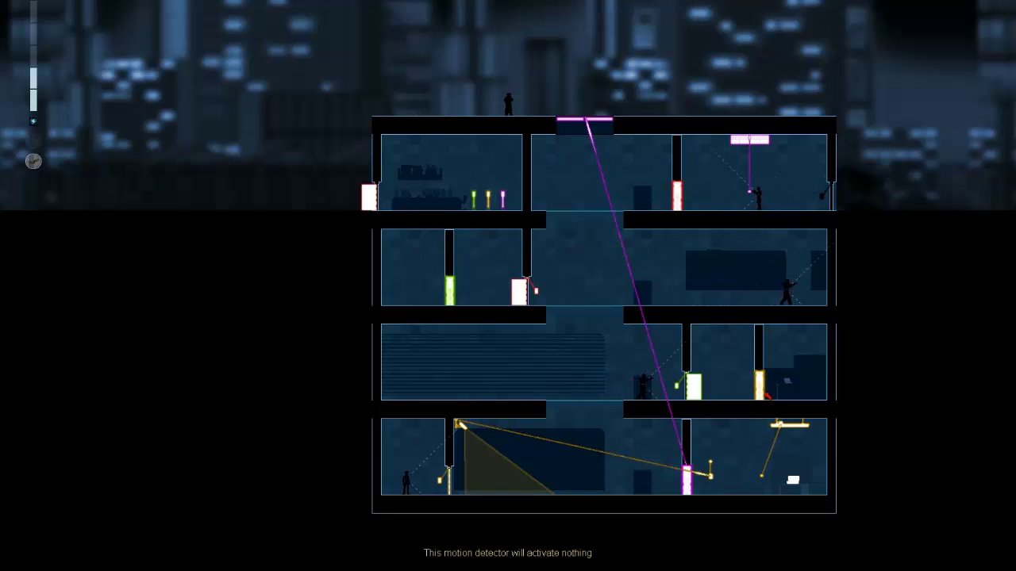
mouse_move(450, 468)
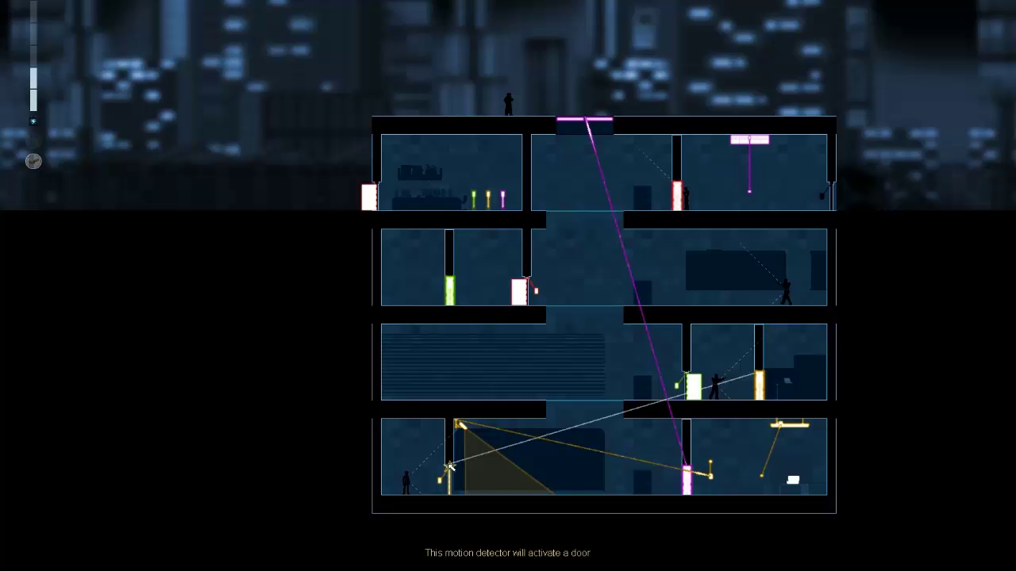
left_click_drag(761, 383, 452, 467)
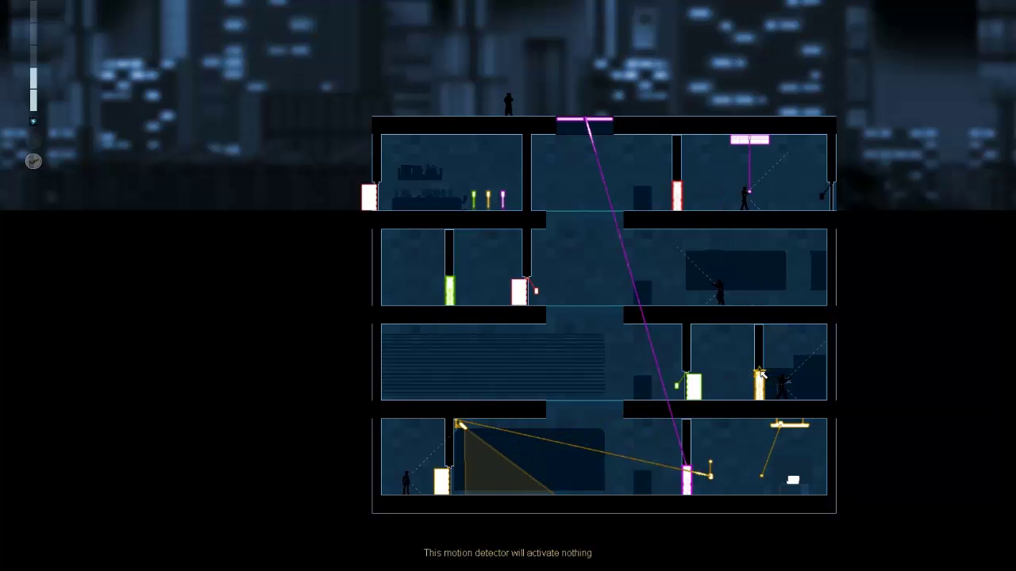
mouse_move(677, 385)
scroll(703, 381, "down", 1)
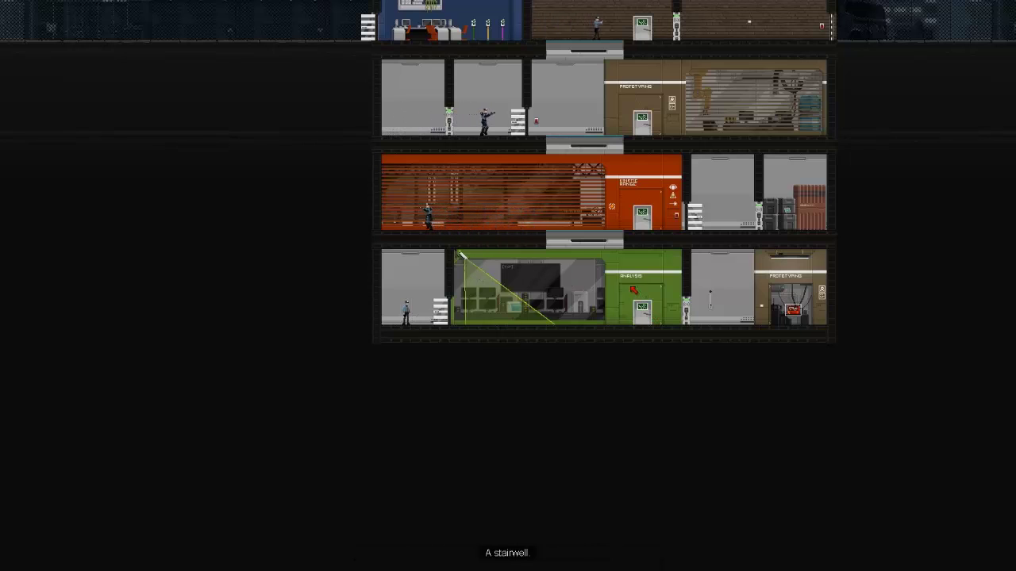
- Wire the security camera to the light switch in the Crosslink overlay
middle_click(461, 255)
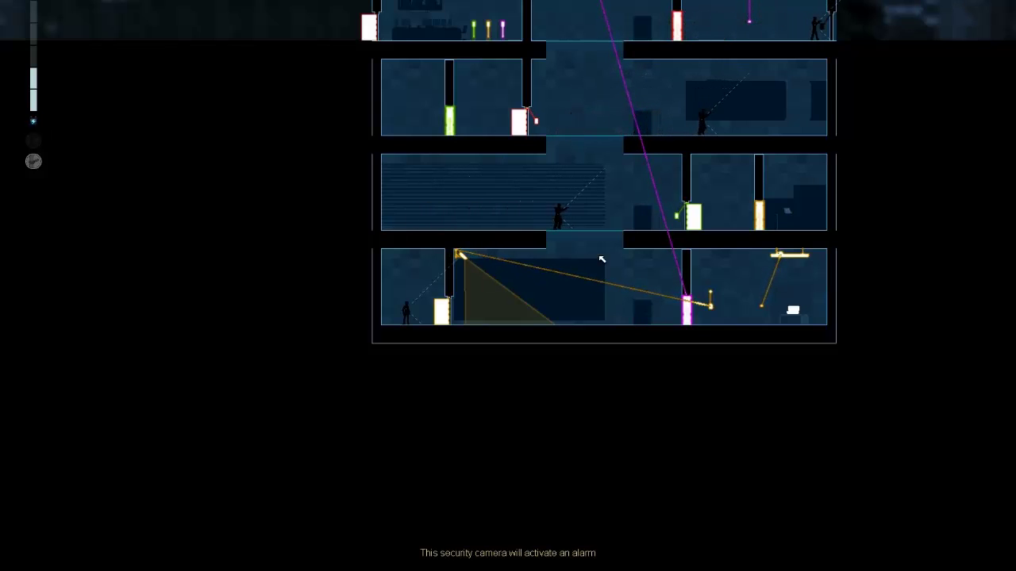
left_click_drag(460, 254, 461, 254)
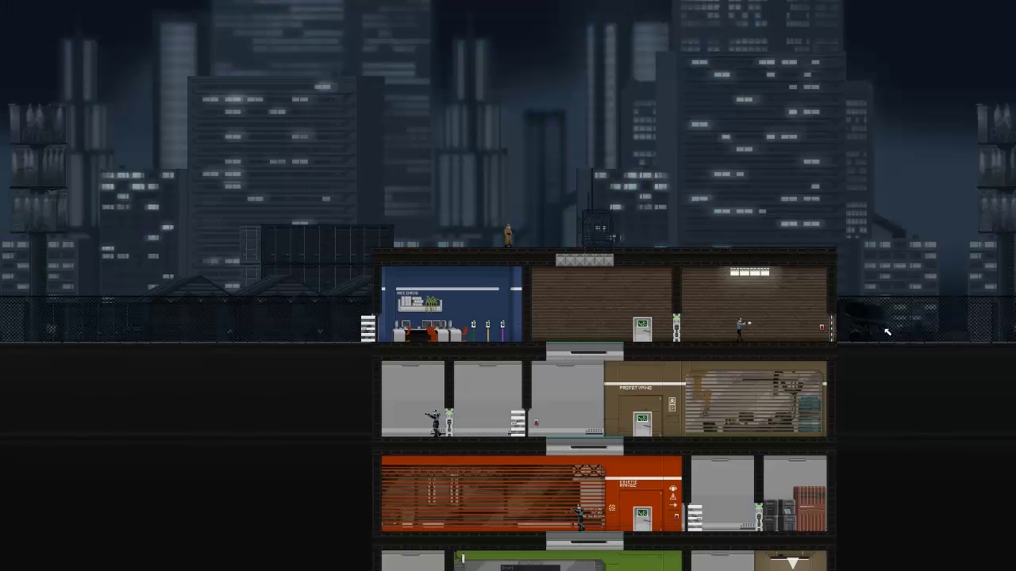
scroll(887, 332, "down", 4)
scroll(888, 332, "up", 2)
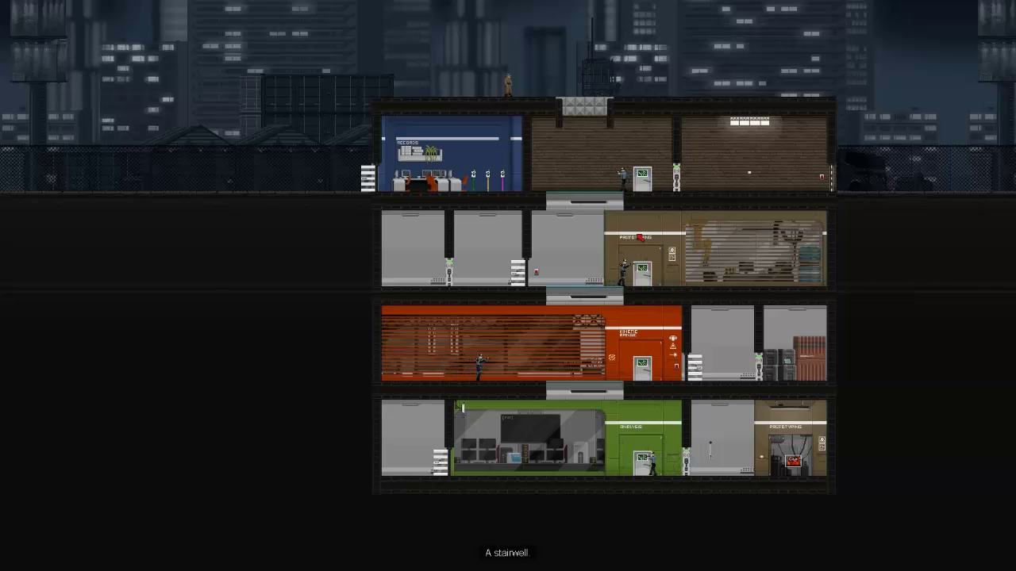
scroll(635, 254, "up", 2)
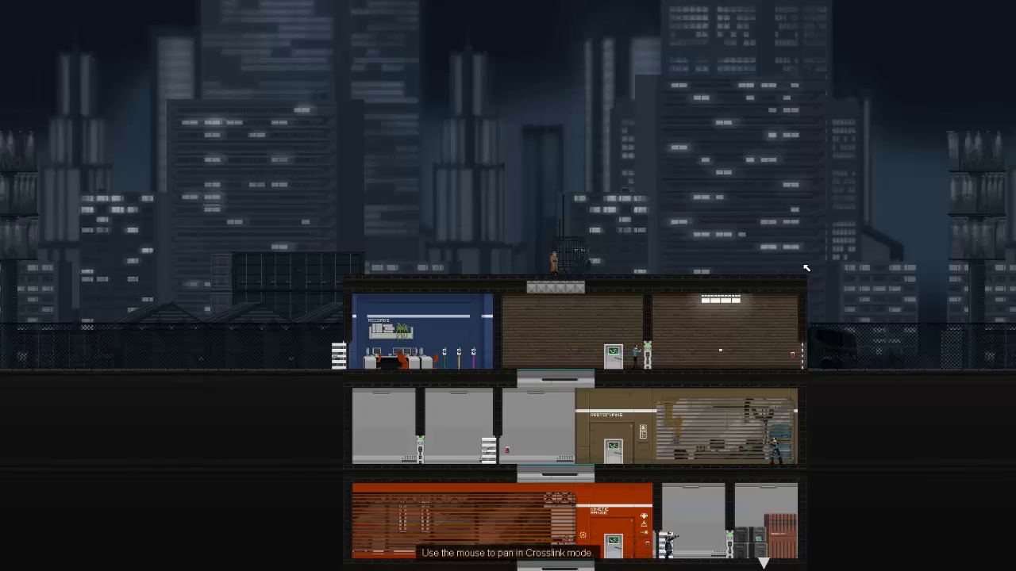
scroll(806, 268, "up", 1)
scroll(805, 268, "down", 1)
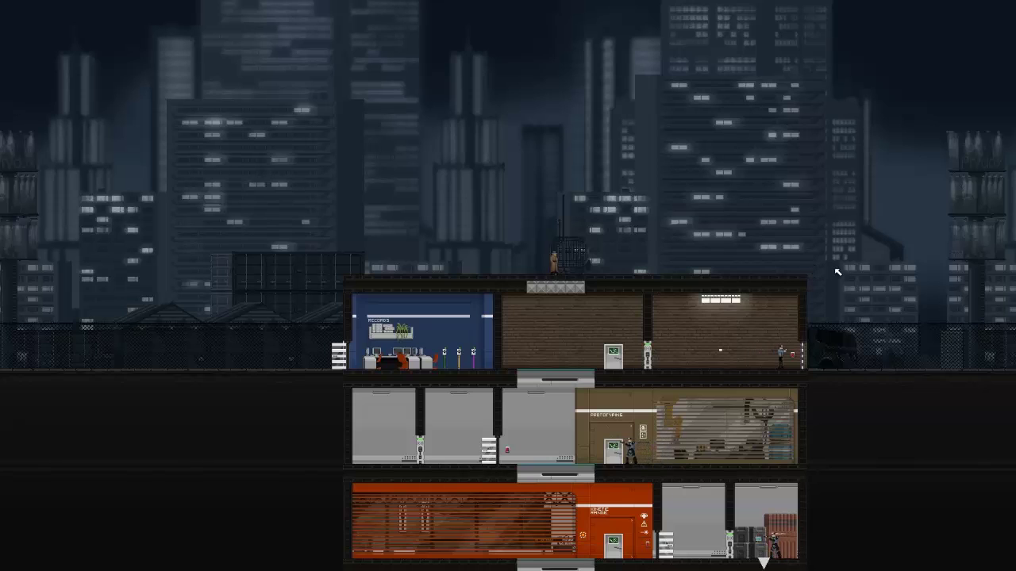
scroll(837, 272, "down", 1)
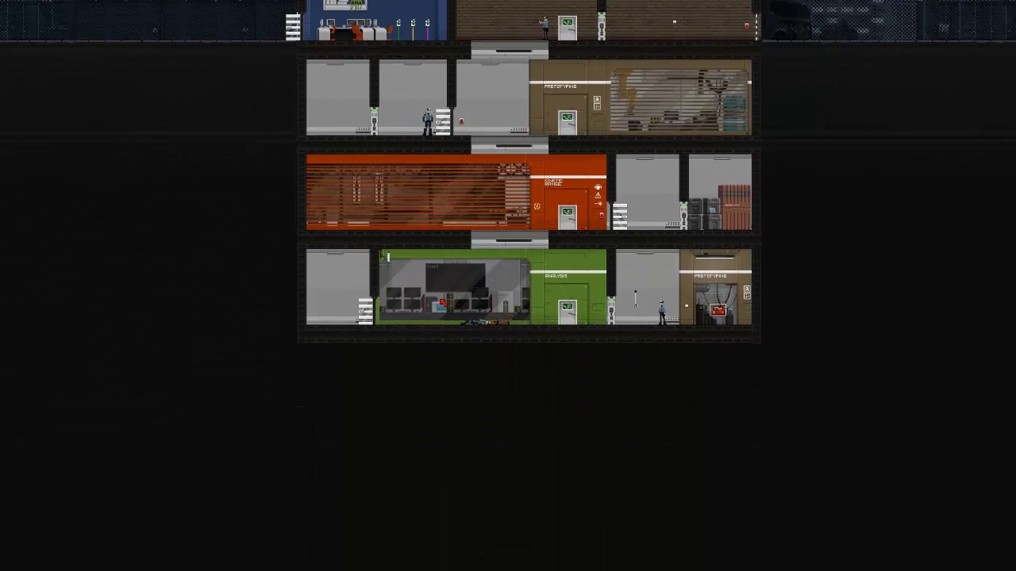
- Reload the latest autosave, knock out the bottom-floor guard, and switch to Crosslink
key("Escape")
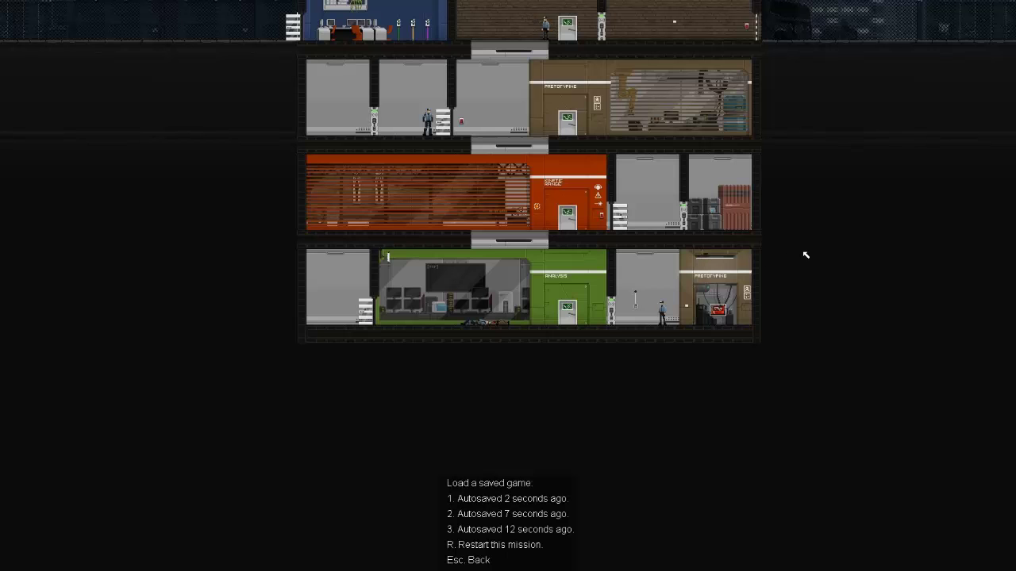
key("1")
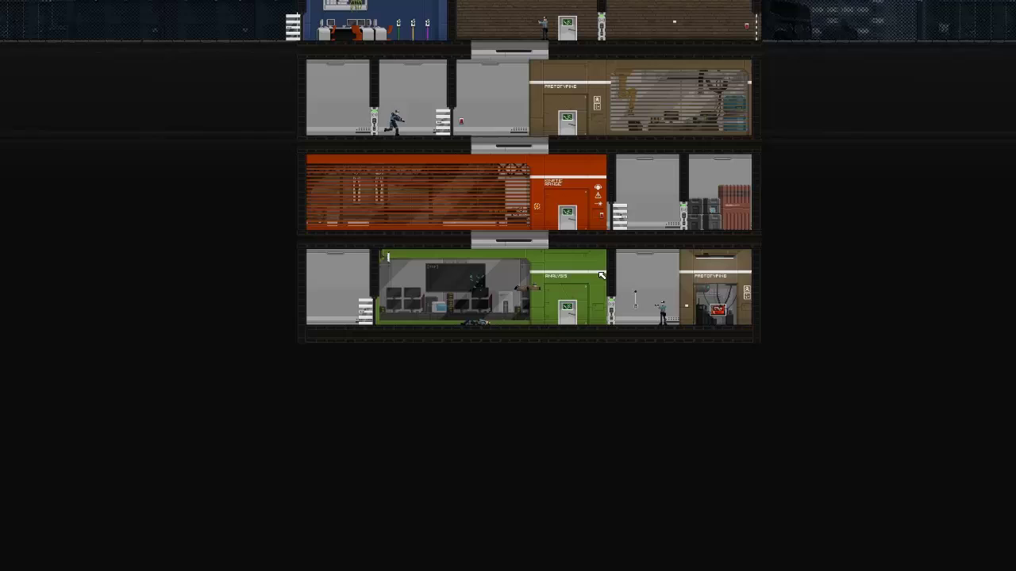
key("a")
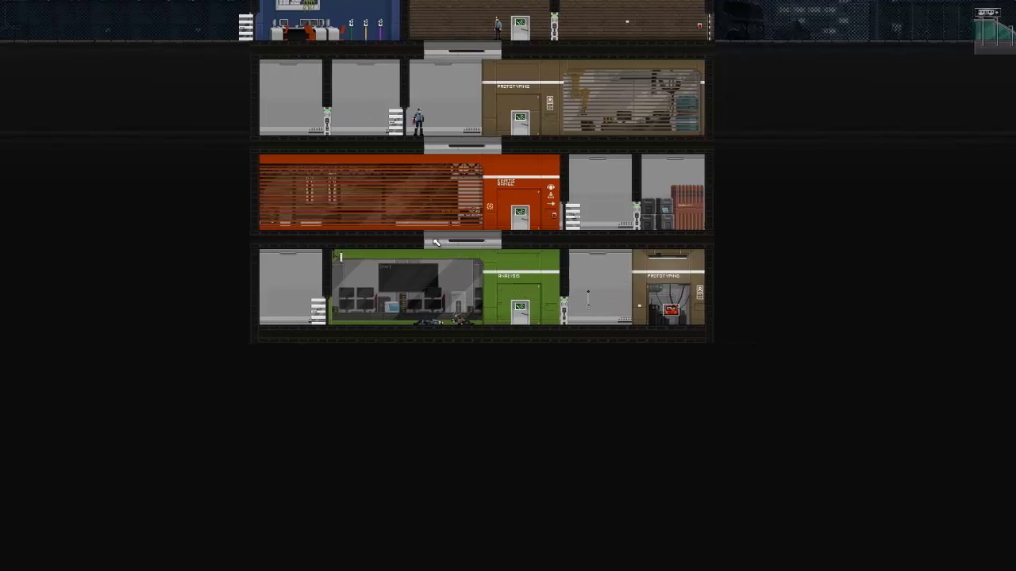
left_click(484, 317)
key("d")
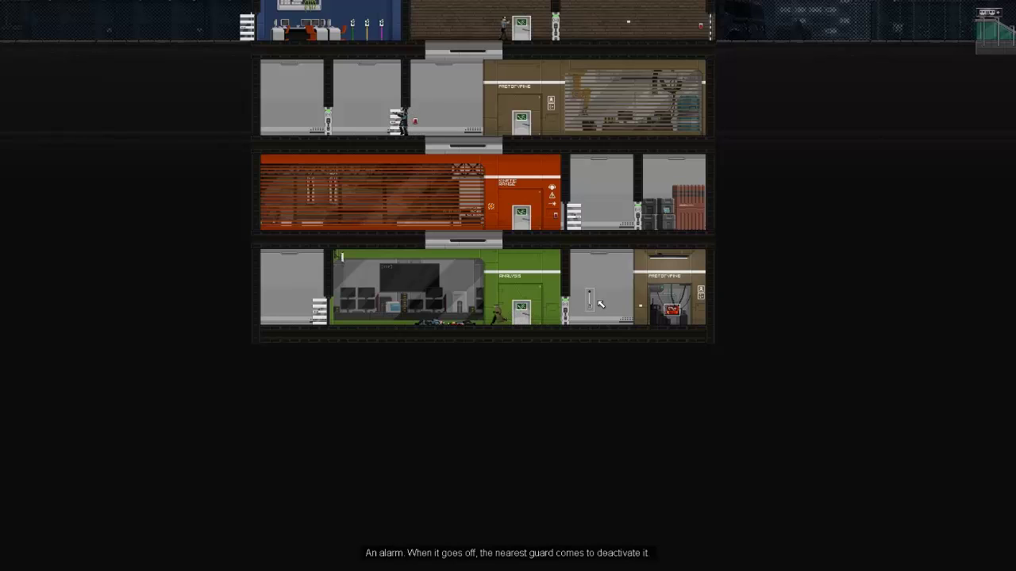
key("a")
key("space")
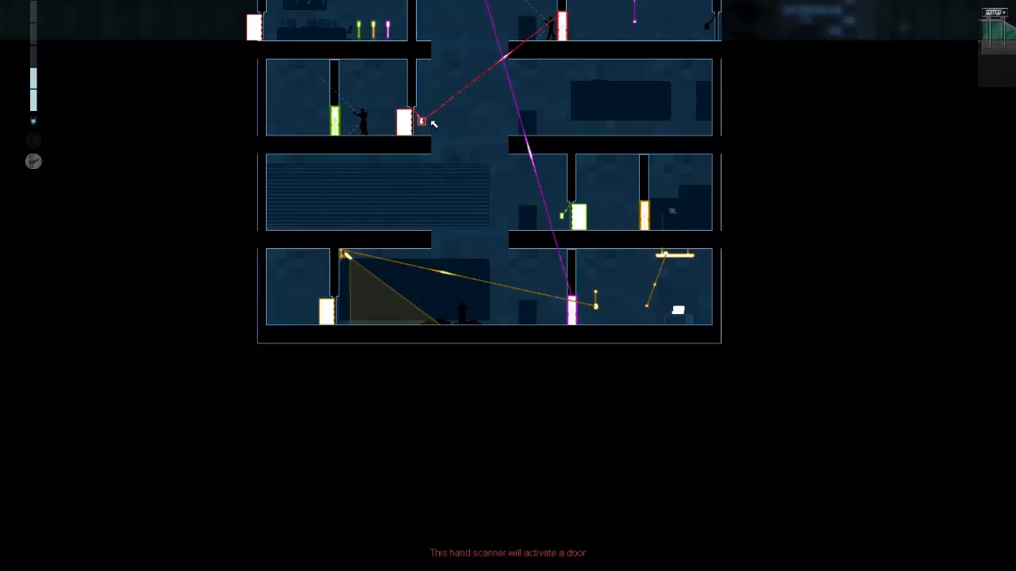
mouse_move(421, 121)
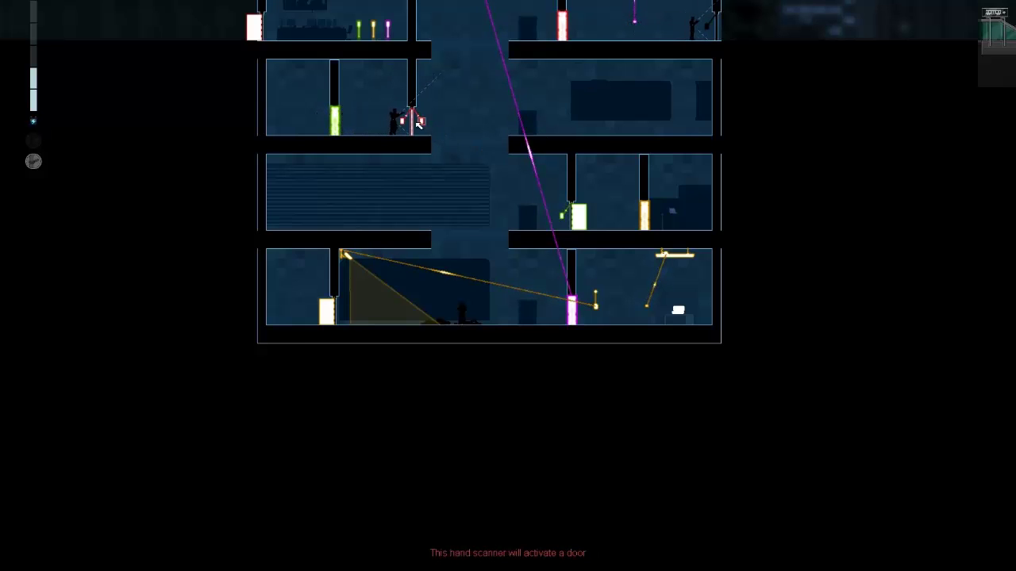
scroll(431, 127, "down", 1)
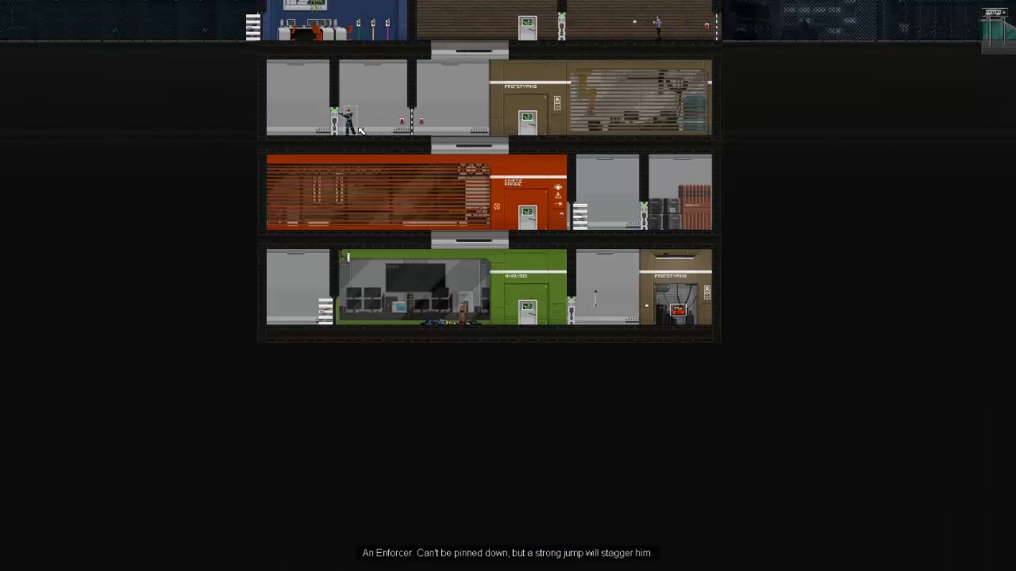
scroll(500, 142, "up", 1)
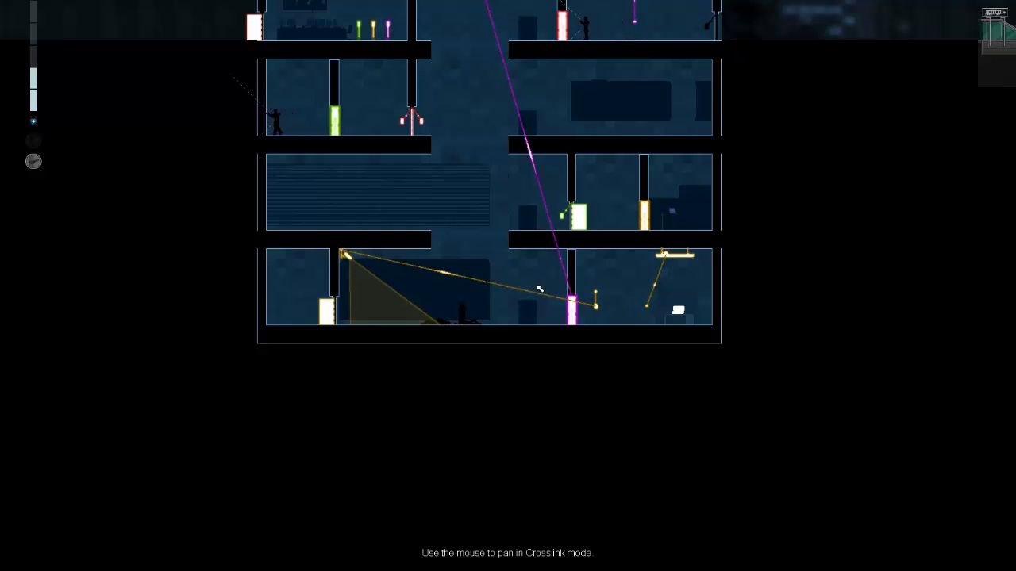
scroll(570, 302, "down", 1)
scroll(571, 303, "up", 1)
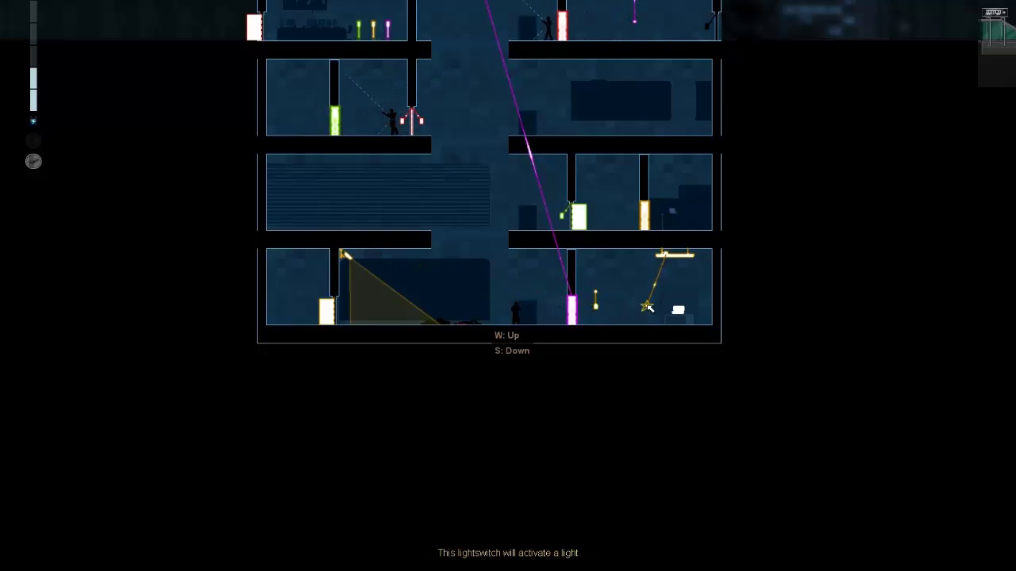
- Unlink the bottom-right lightswitch from its light, then pan the view down and right
left_click(646, 307)
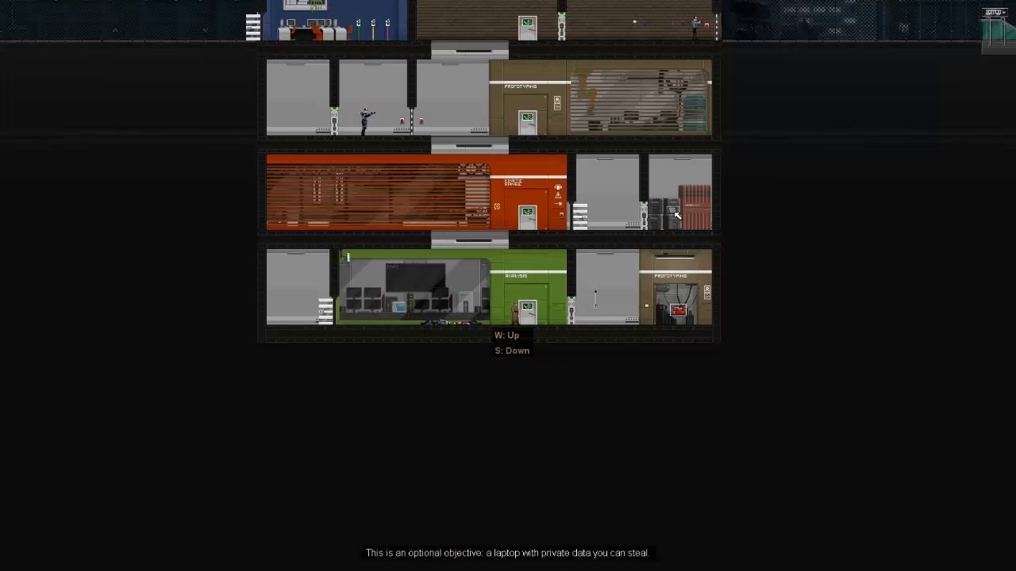
scroll(675, 214, "up", 1)
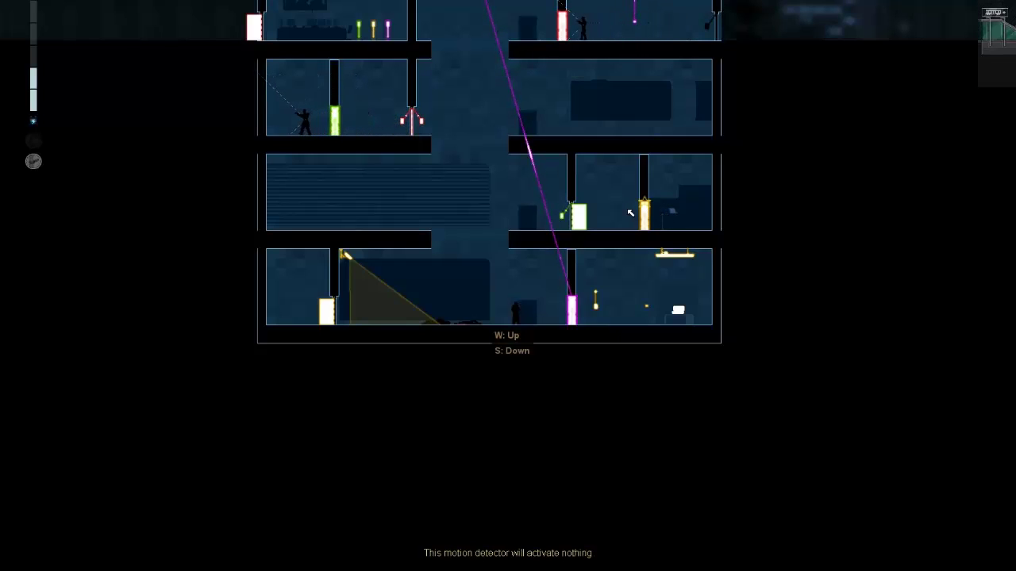
scroll(635, 215, "down", 1)
mouse_move(611, 215)
left_mouse_down()
mouse_move(606, 264)
mouse_move(665, 278)
left_mouse_up()
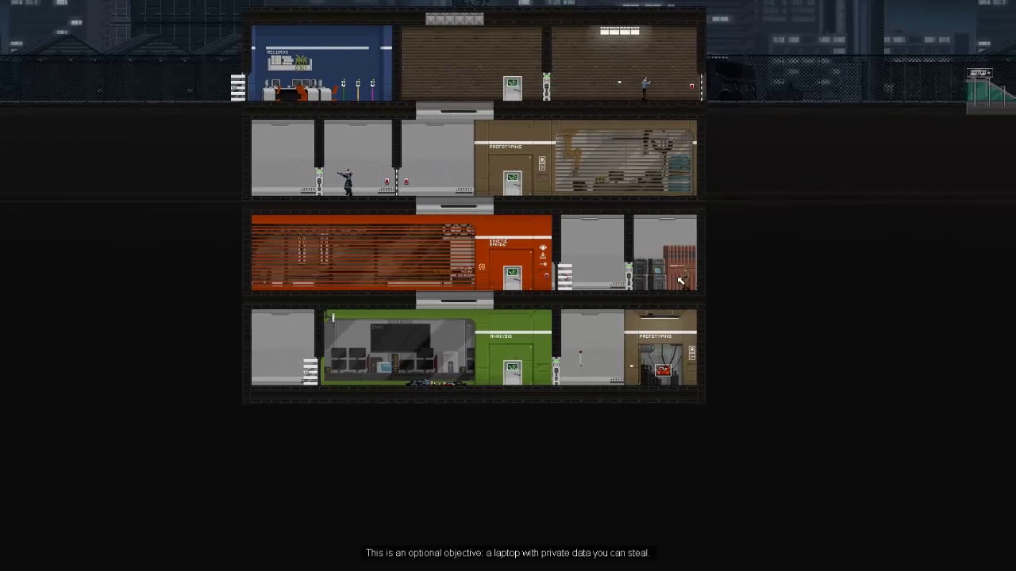
- Hack the optional laptop and copy its private email data
key("w")
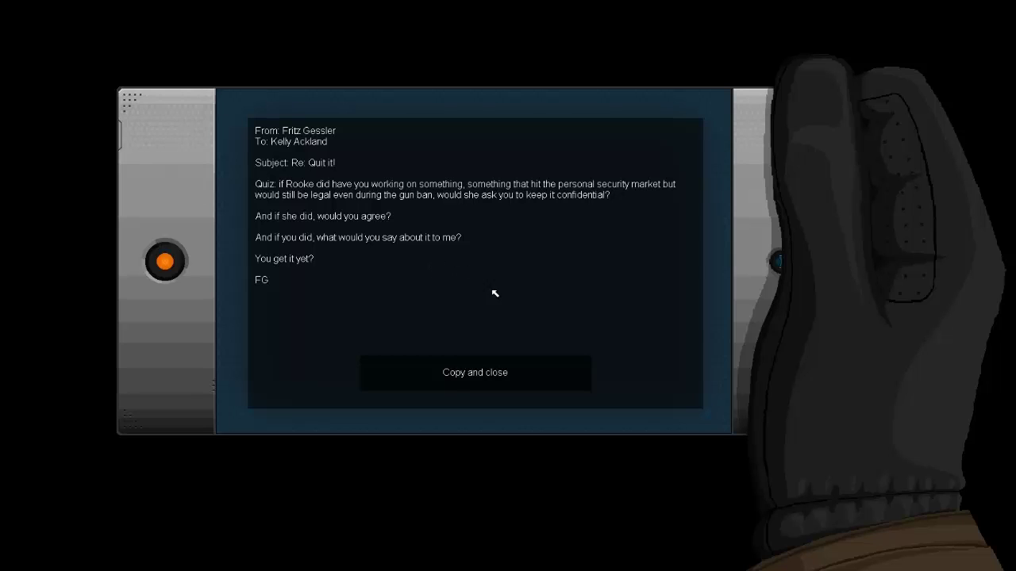
left_click(483, 373)
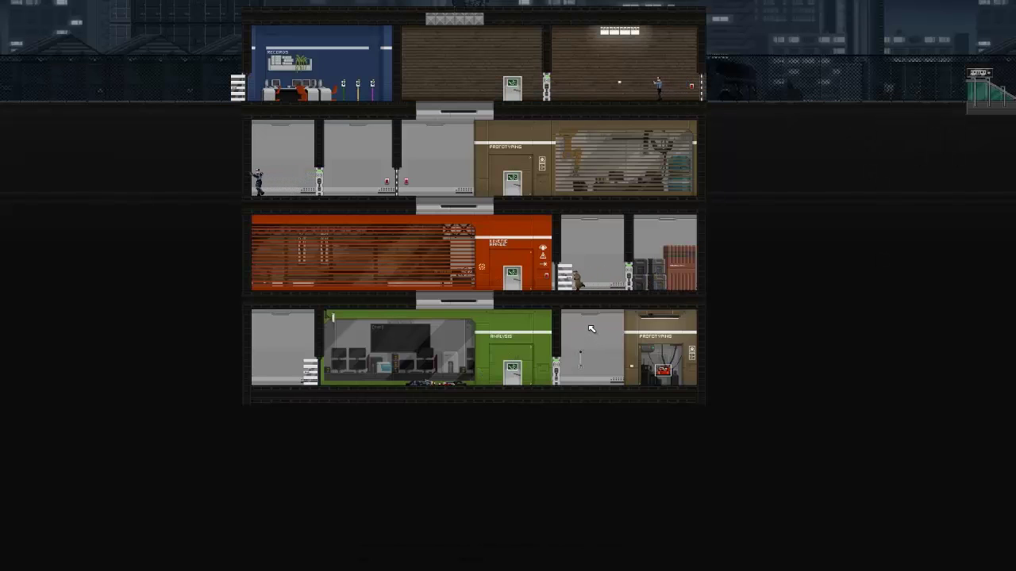
scroll(590, 329, "down", 2)
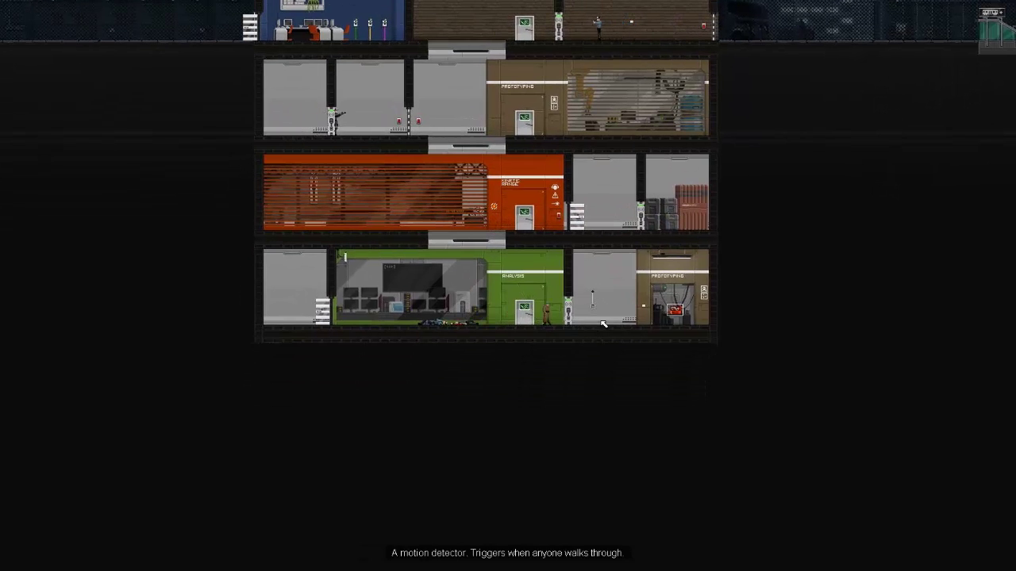
- Toggle the Crosslink wiring view on and off, then walk right into Prototyping
middle_click(603, 323)
middle_click(592, 318)
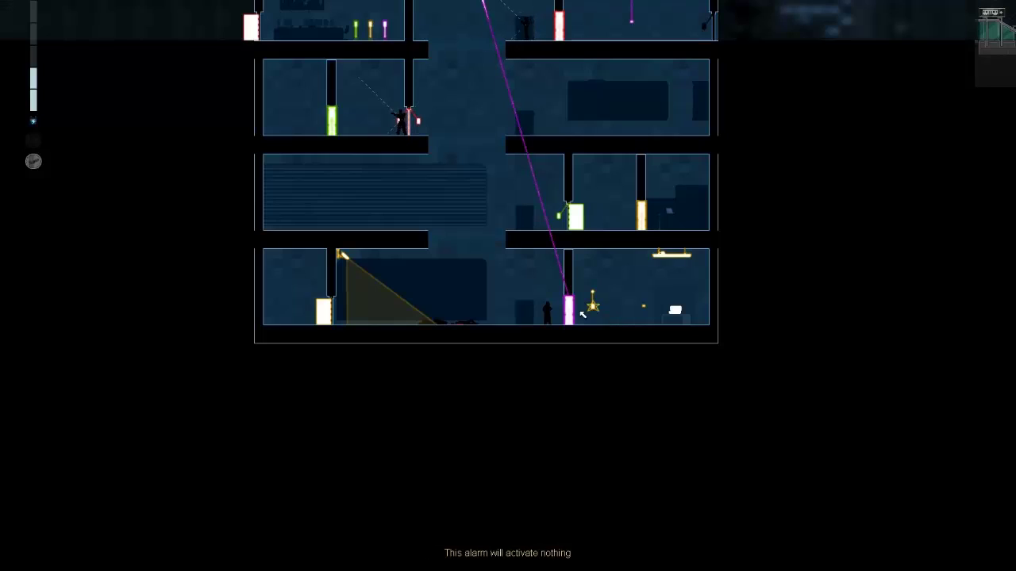
middle_click(615, 321)
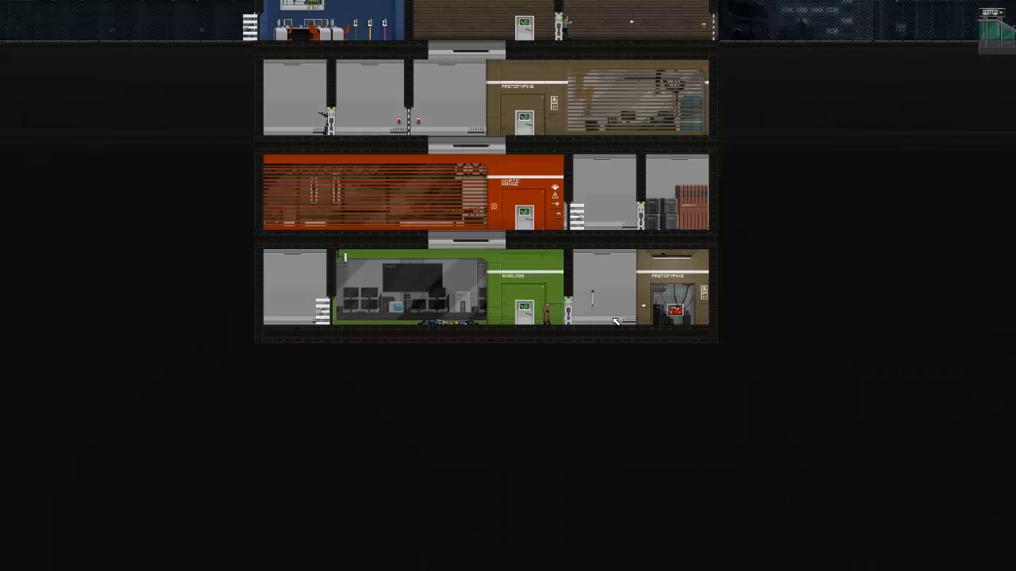
key("d")
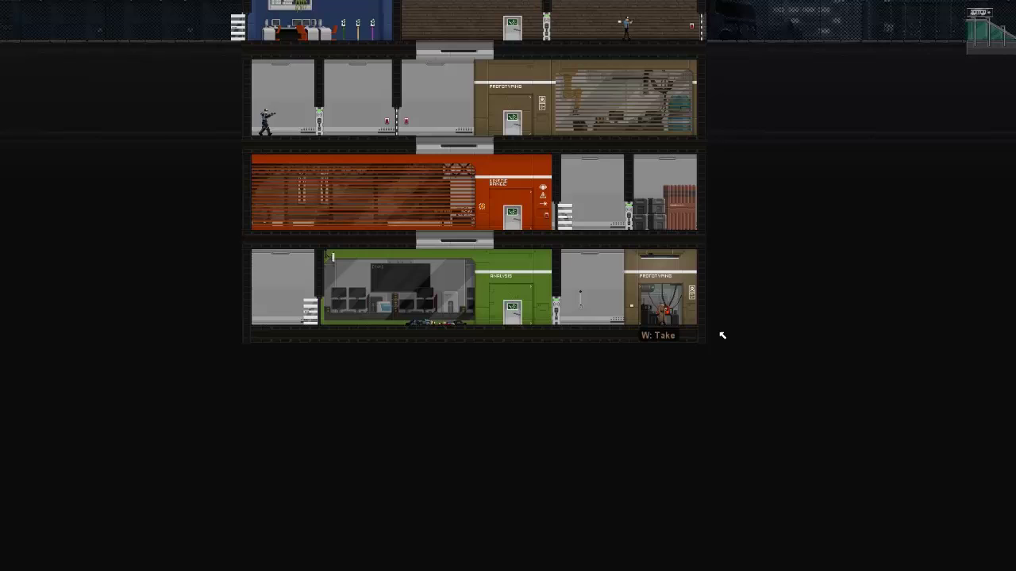
- Walk back to the Analysis elevator, reopen Crosslink, and approach the bottom-right lightswitch
key("a")
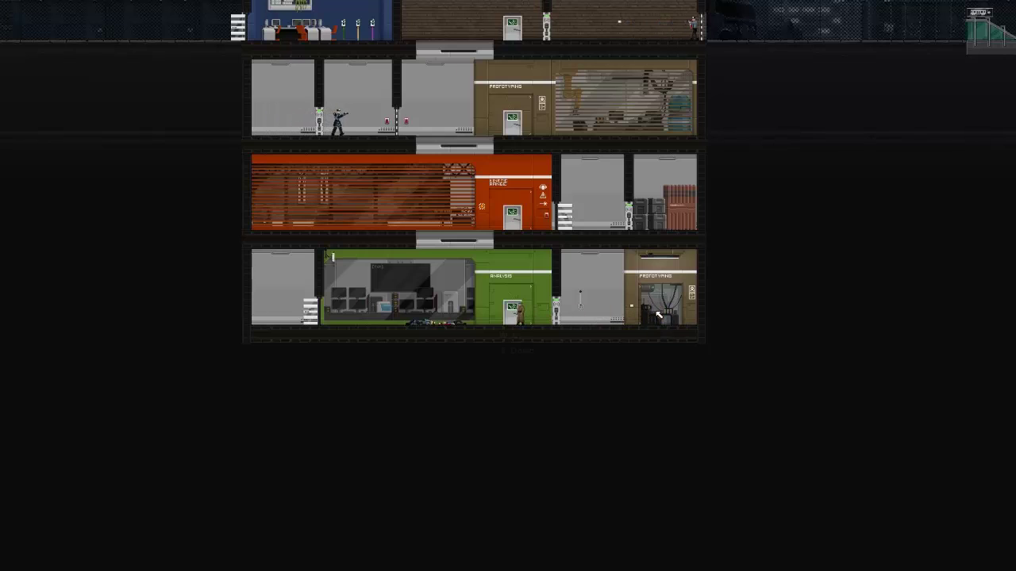
key("a")
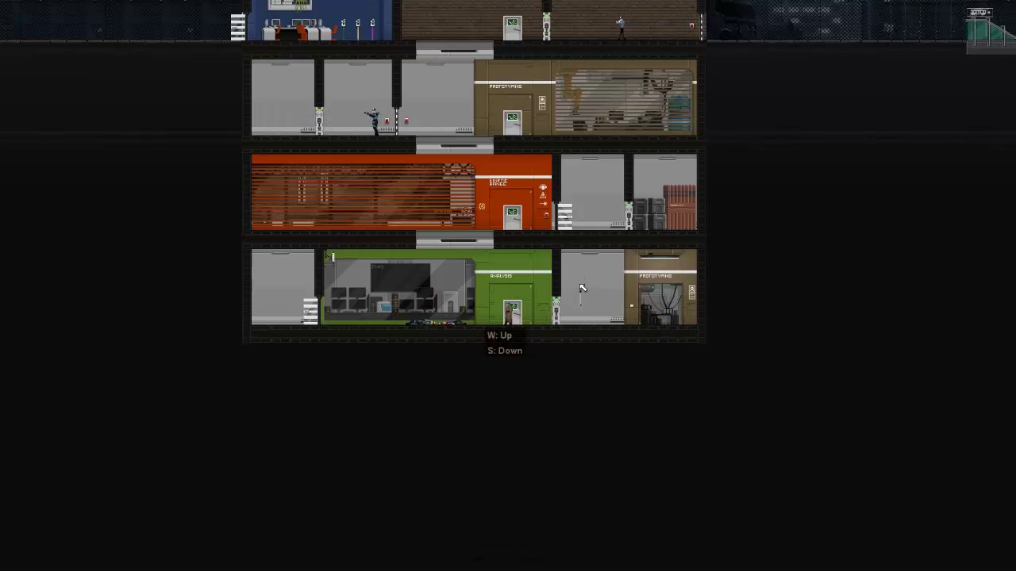
key("a")
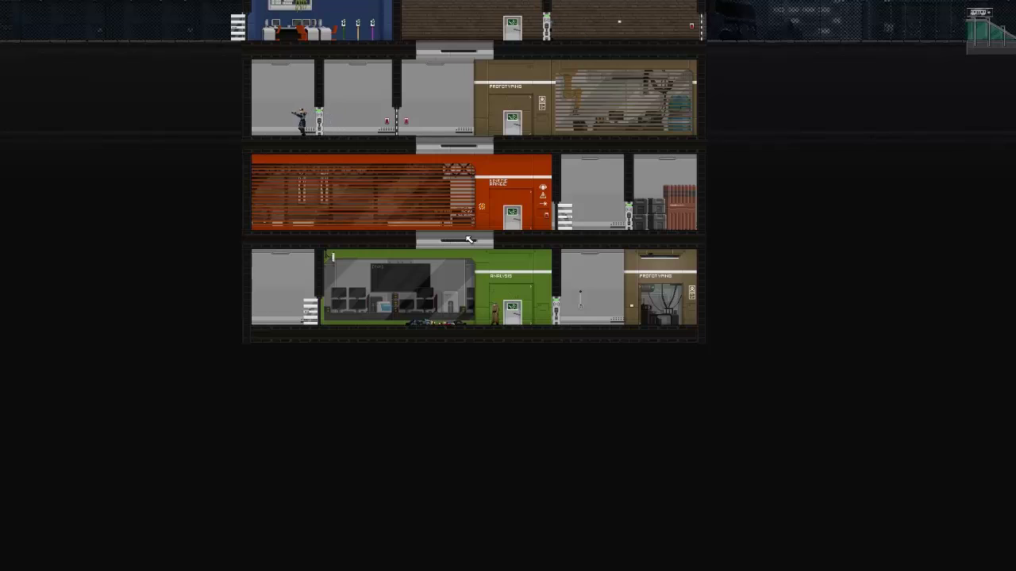
middle_click(472, 235)
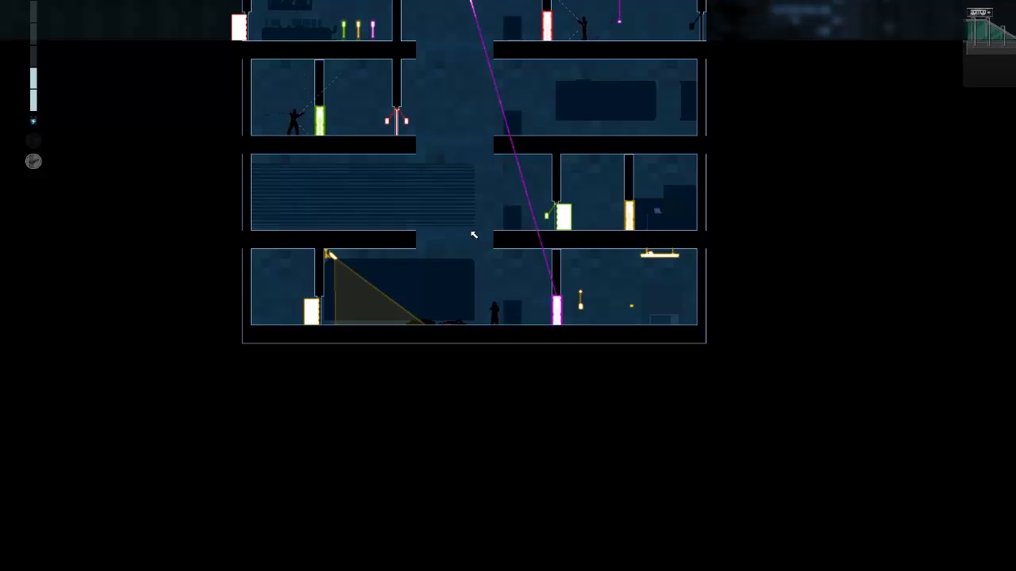
scroll(473, 234, "down", 1)
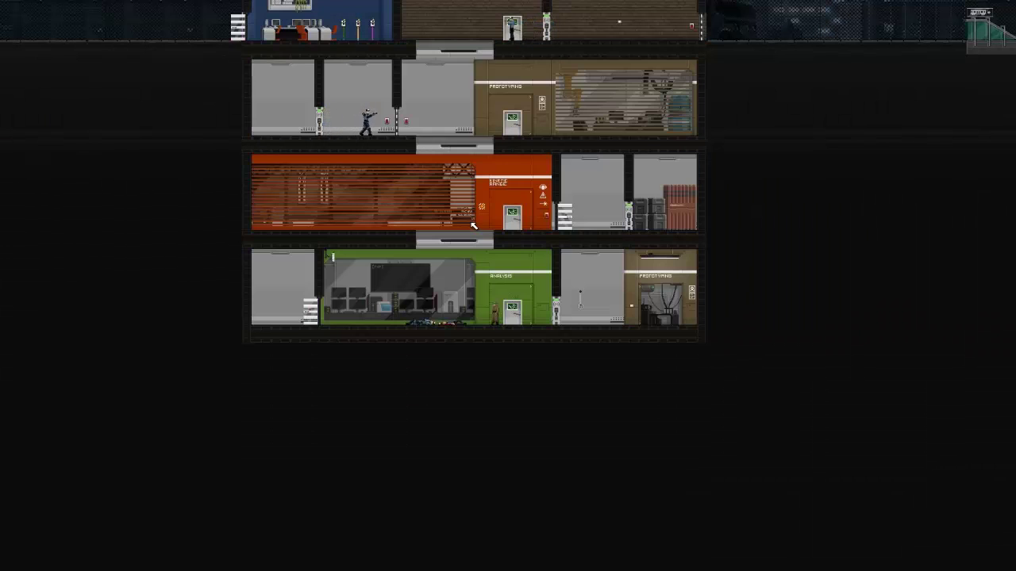
scroll(473, 226, "up", 1)
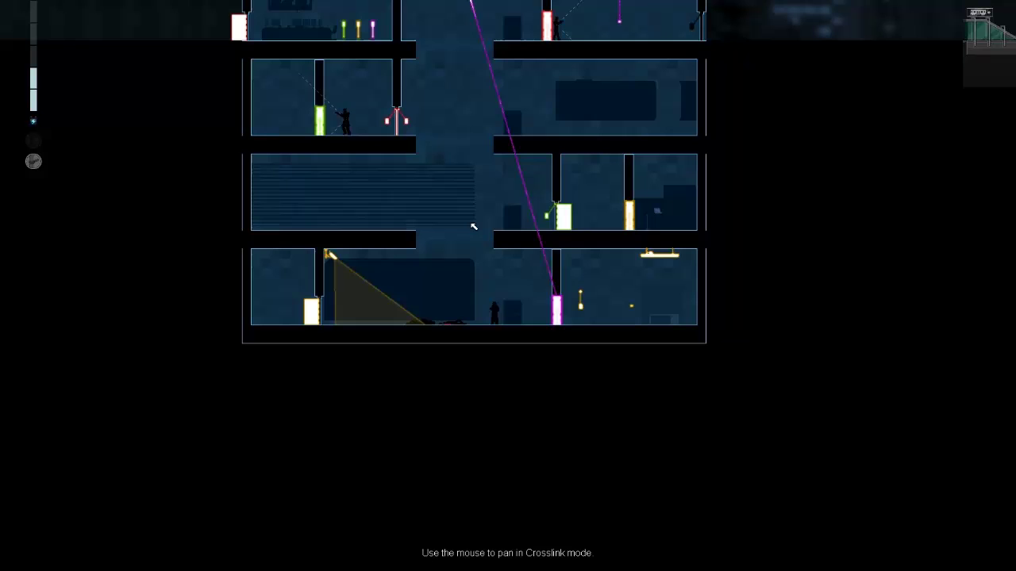
scroll(473, 7, "up", 1)
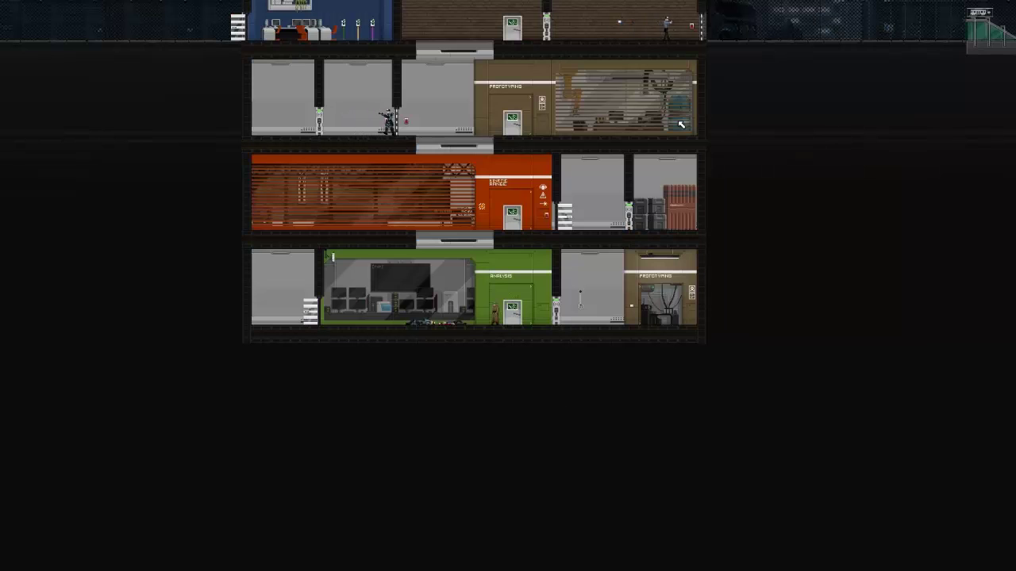
scroll(542, 286, "up", 1)
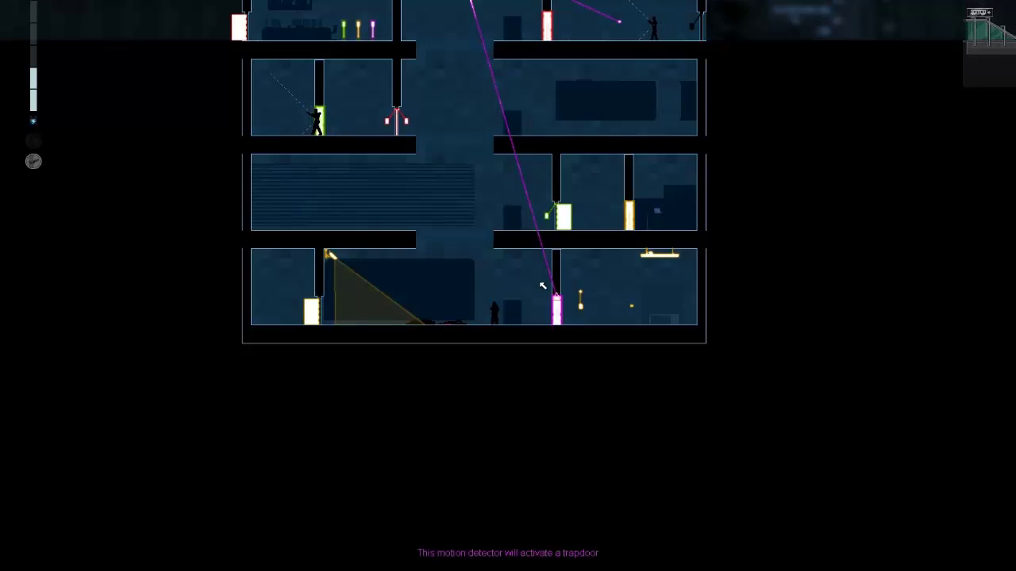
scroll(676, 248, "down", 1)
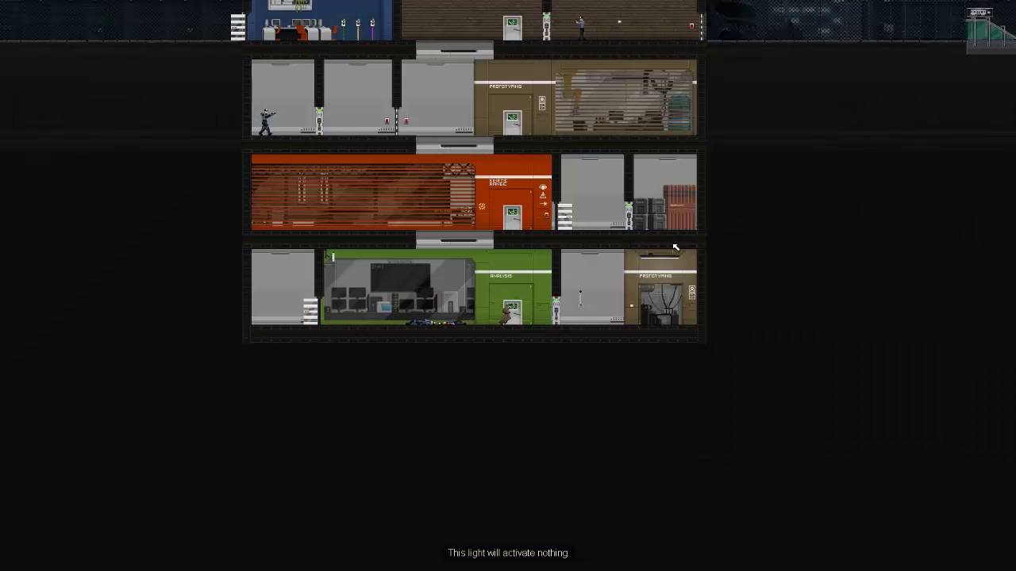
key("d")
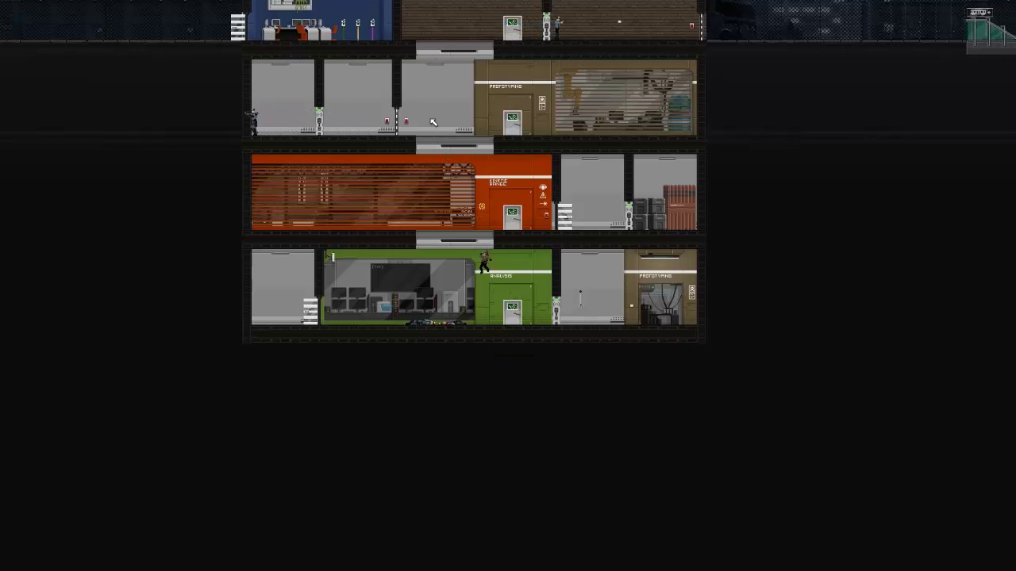
key("a")
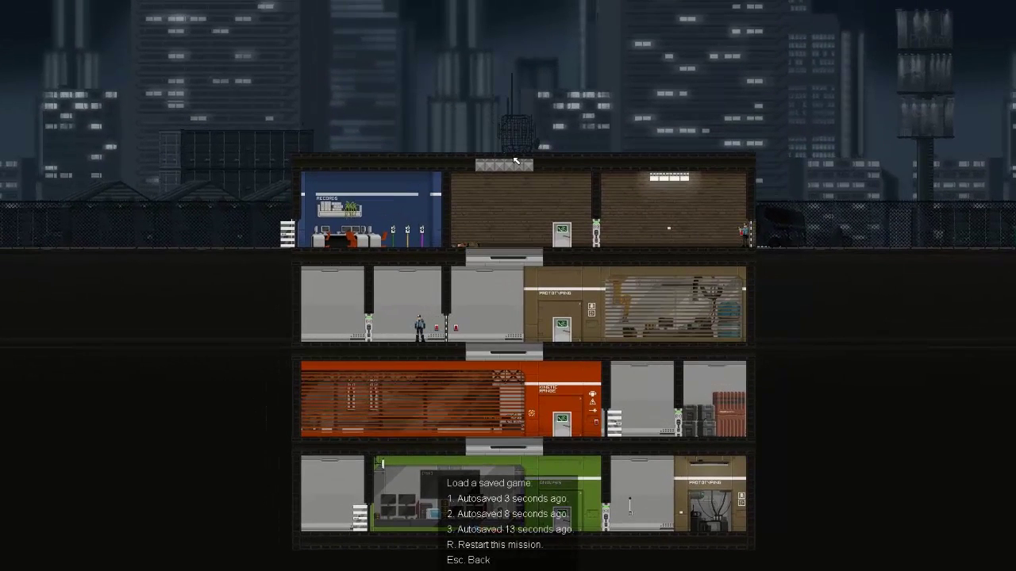
- Reload a recent autosave, wire the light, and walk the spy past the motion detector
key("1")
scroll(579, 232, "up", 1)
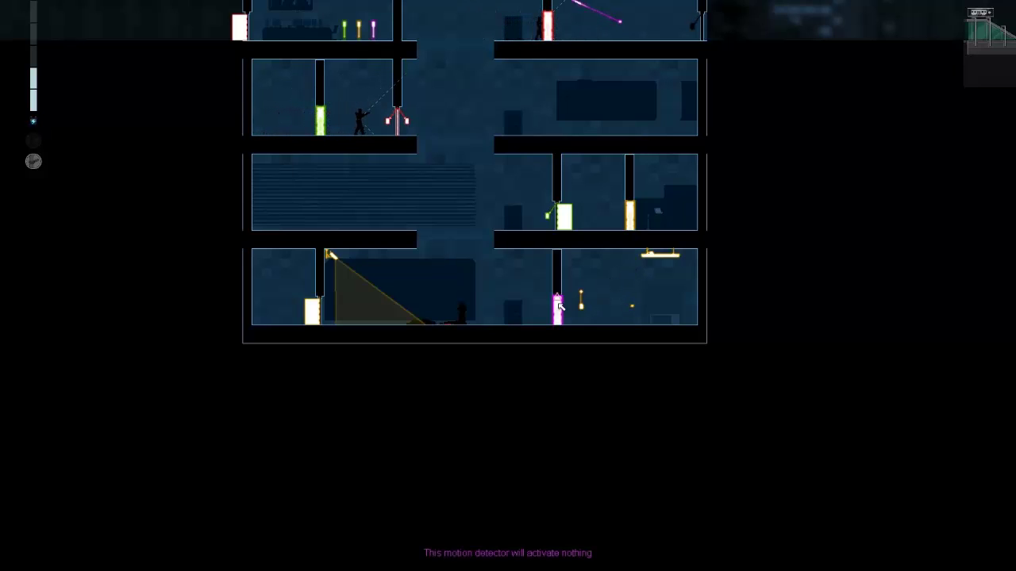
mouse_move(581, 302)
left_mouse_down()
mouse_move(637, 59)
mouse_move(619, 85)
left_mouse_up()
middle_click(544, 255)
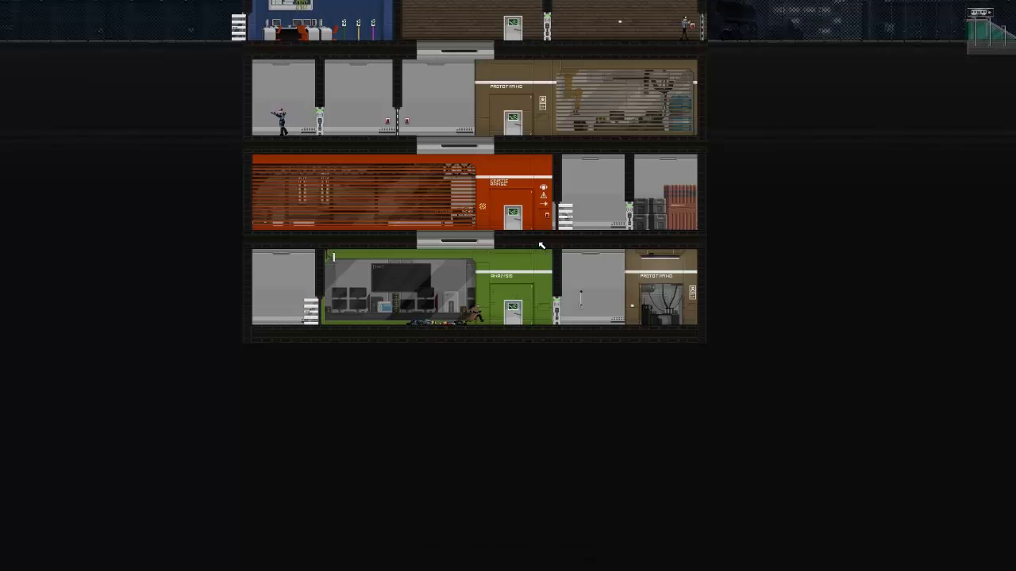
key("d")
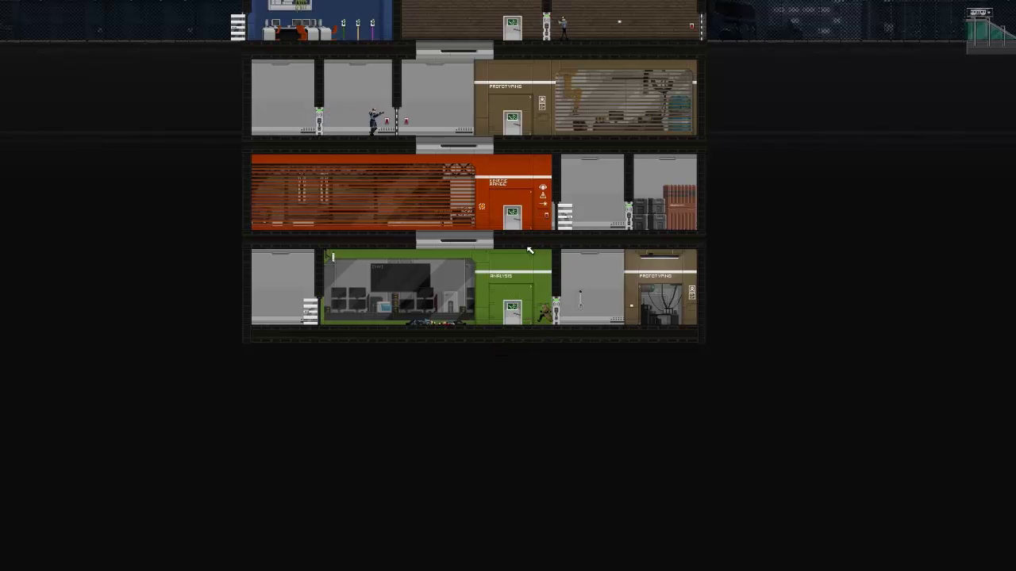
key("d")
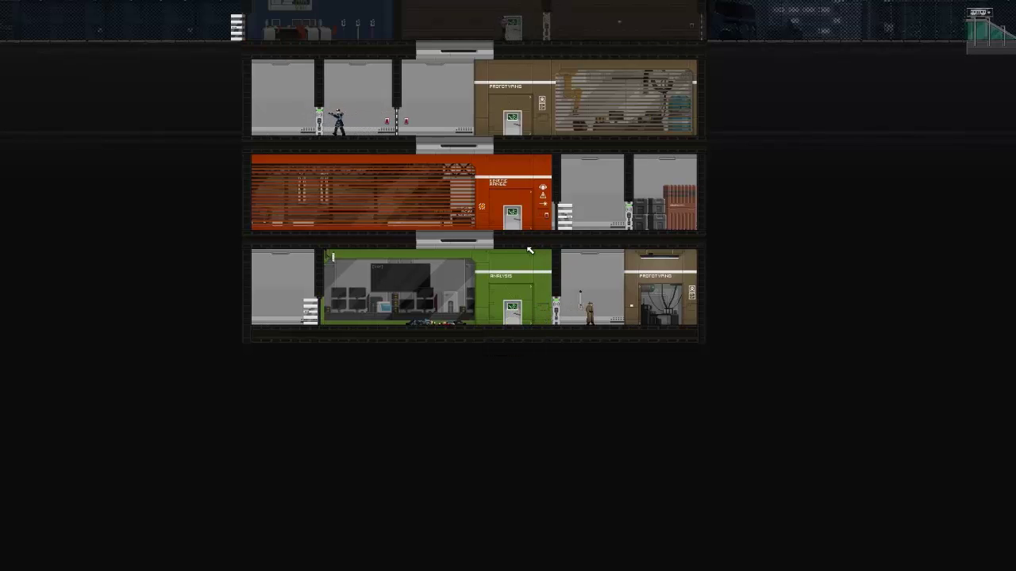
key("a")
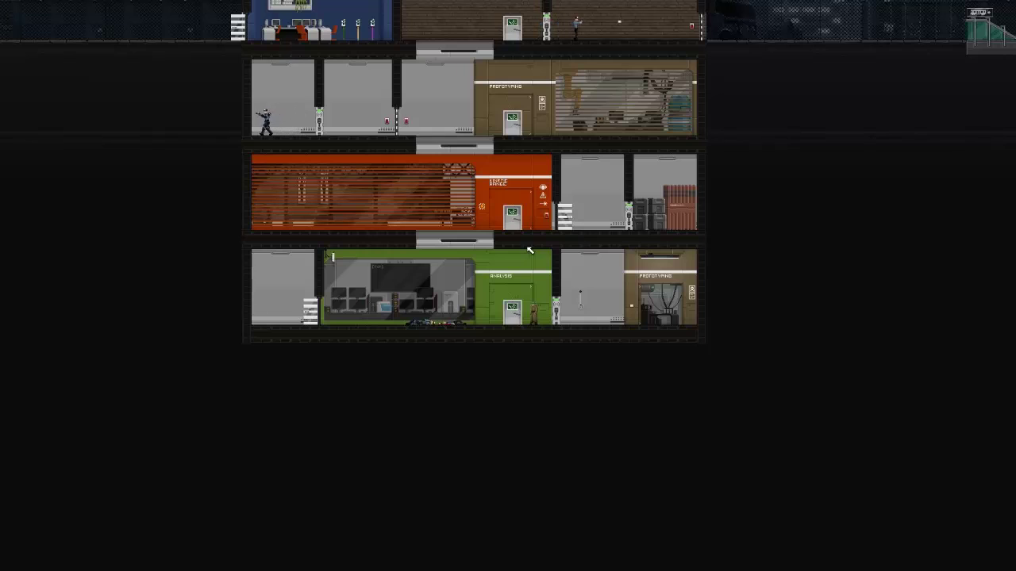
key("d")
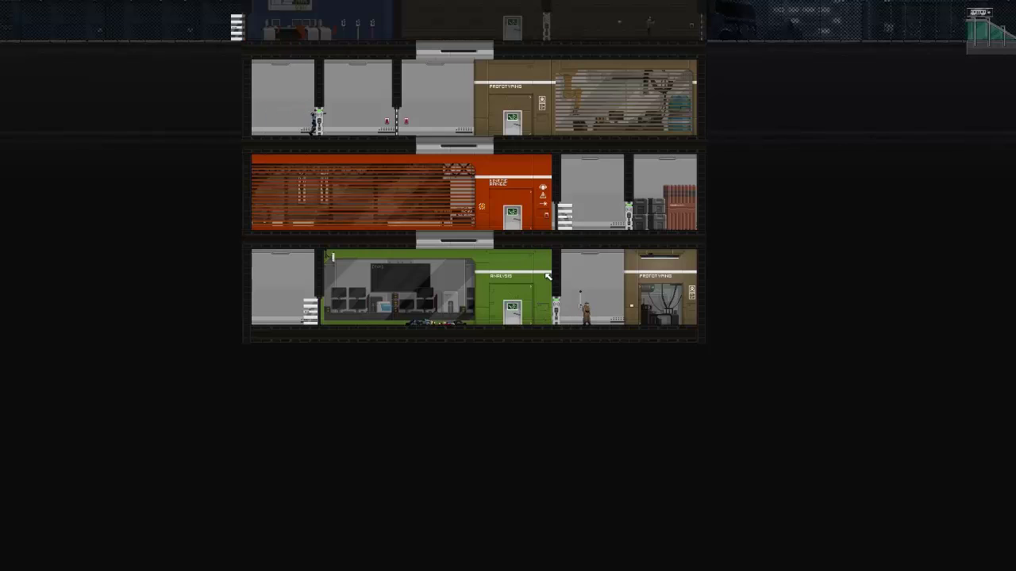
scroll(558, 304, "up", 1)
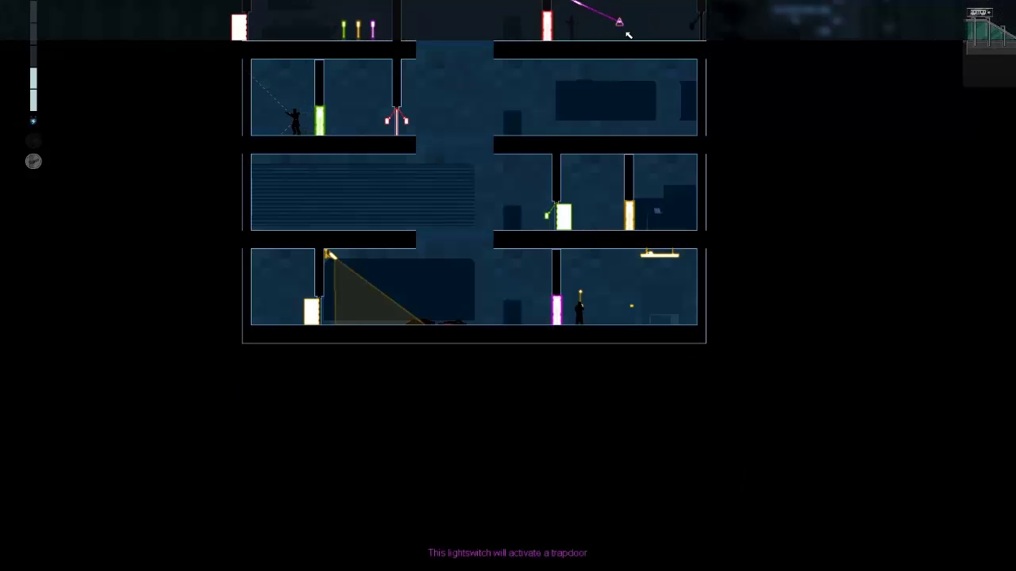
- Walk the spy right and drag the ground-floor motion detector's wire to the ceiling light
key("d")
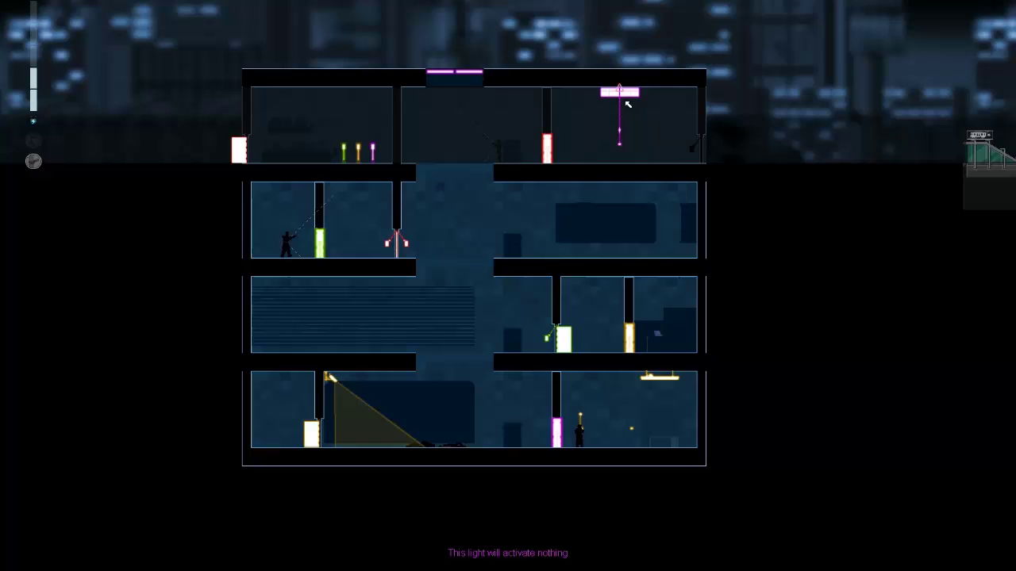
middle_click(619, 103)
key("d")
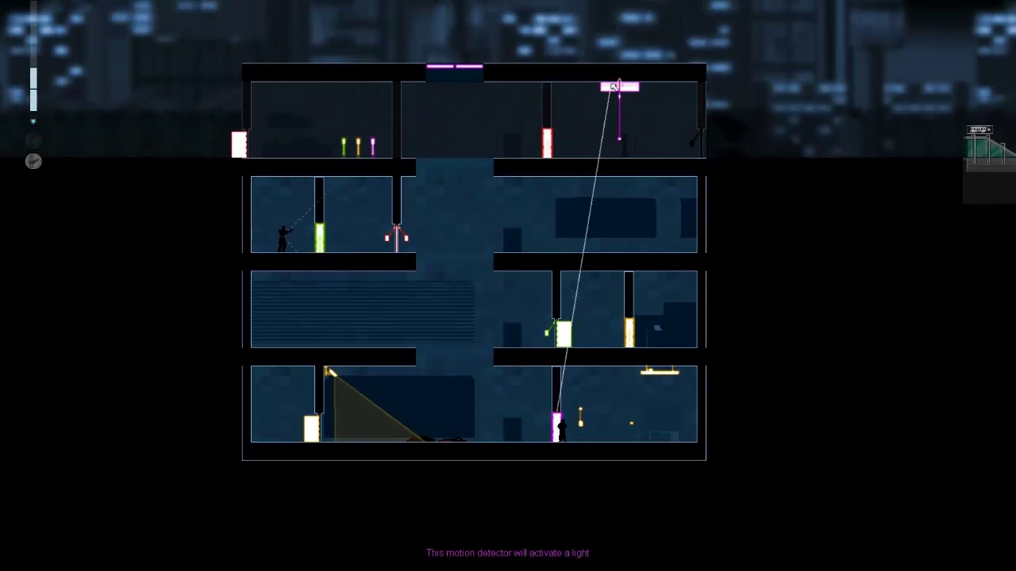
left_click(619, 88)
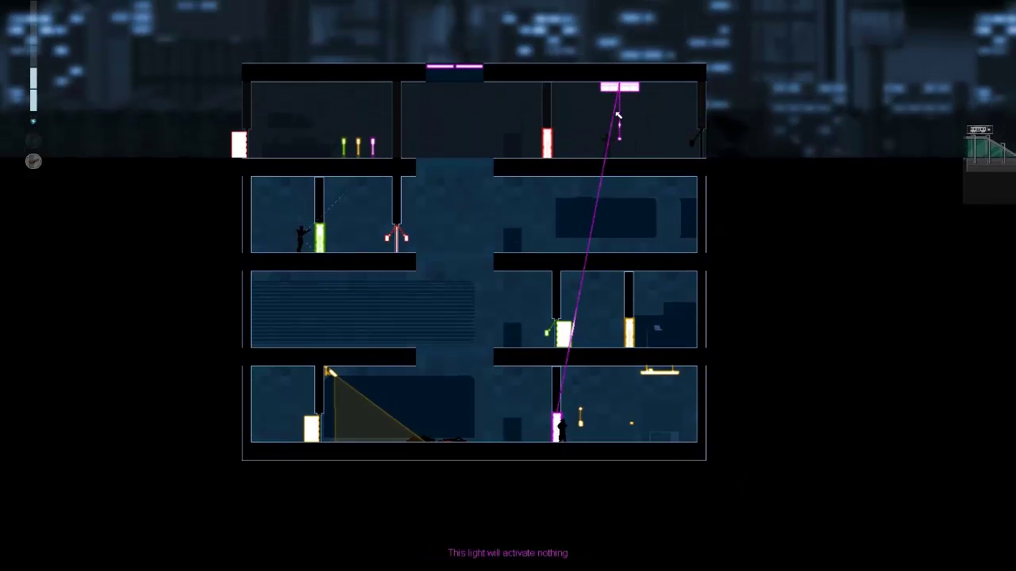
left_click_drag(619, 139, 474, 75)
scroll(477, 80, "down", 1)
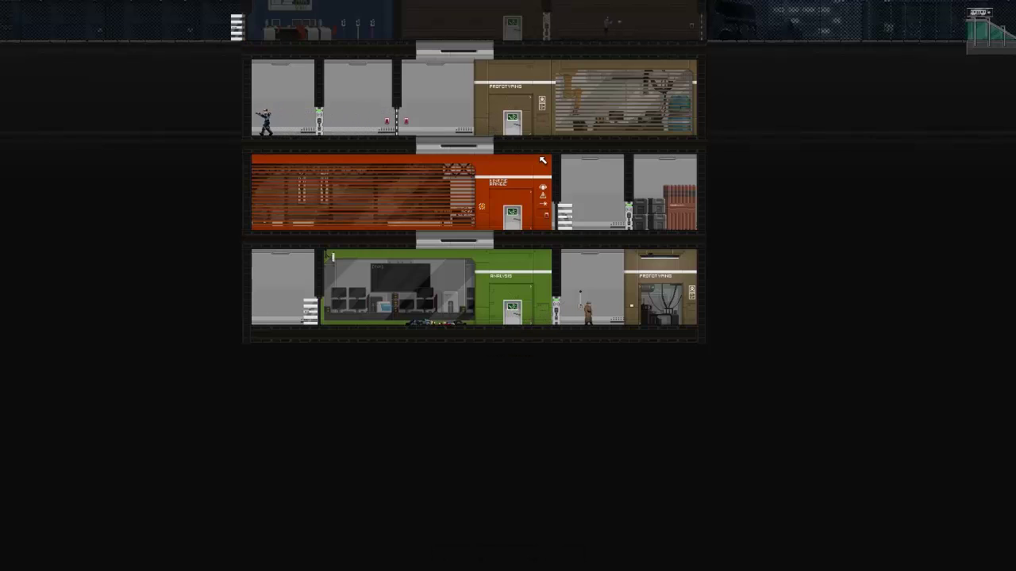
key("a")
key("a")
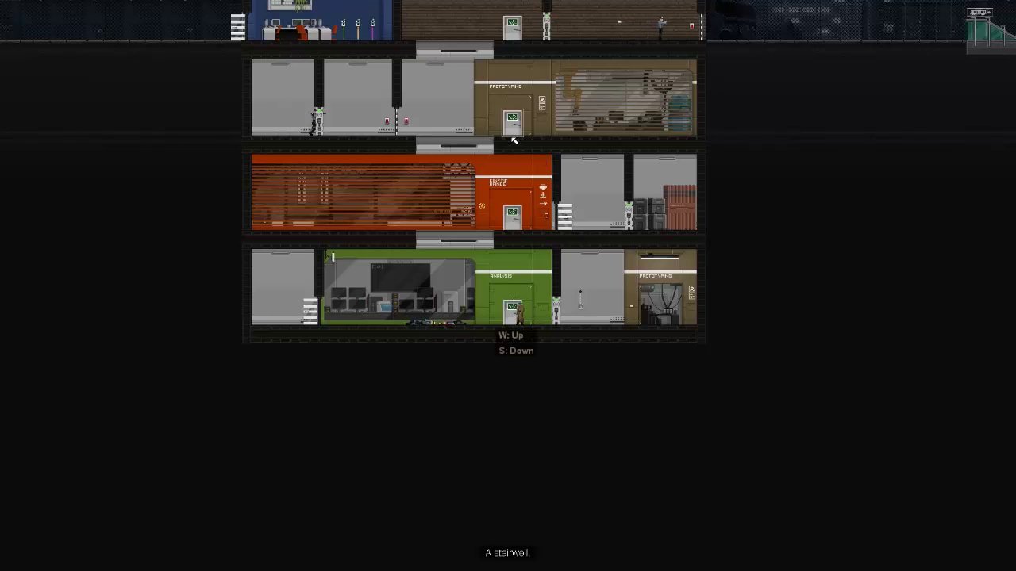
- Reposition the spy and wire the motion detector to the top-floor ceiling light
middle_click(554, 238)
middle_click(568, 288)
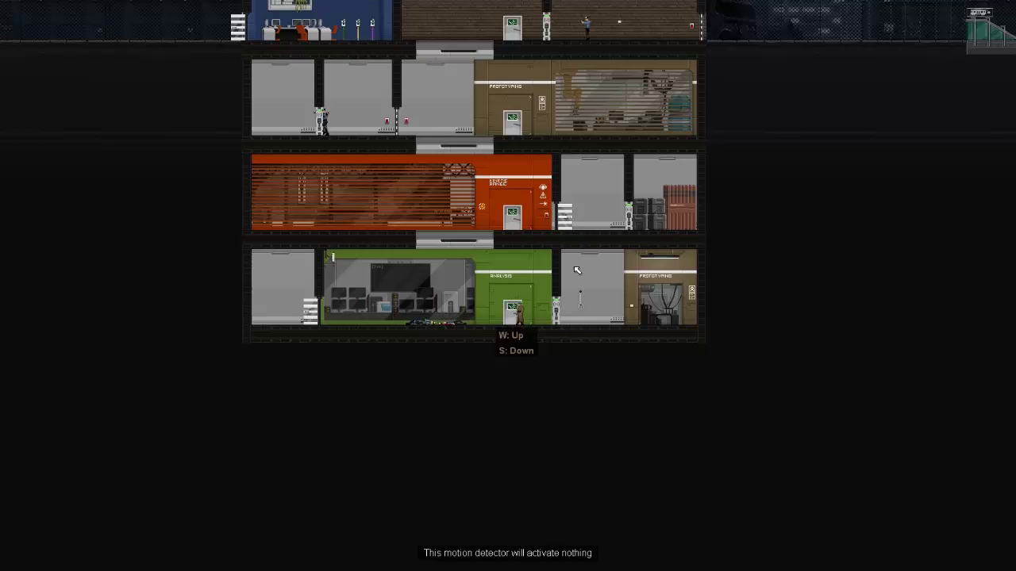
key("d")
middle_click(564, 285)
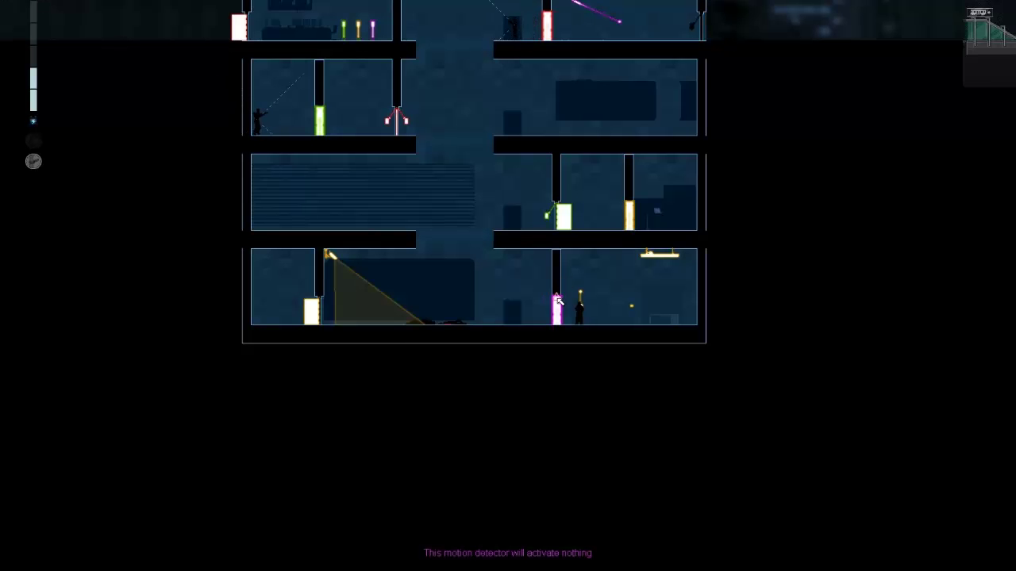
left_click_drag(564, 285, 619, 74)
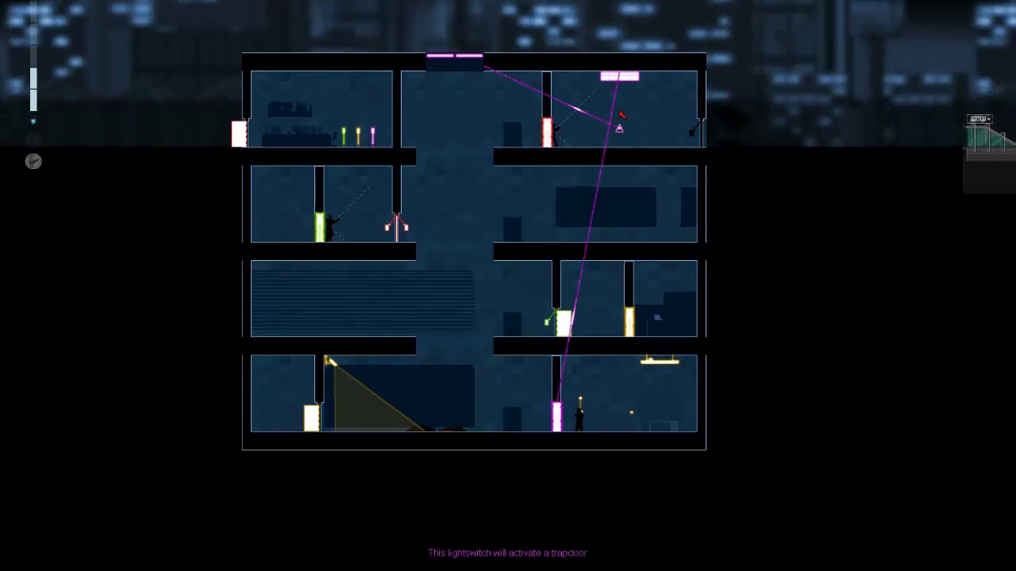
middle_click(619, 74)
- Walk the spy to the stairwell door and pan the view up to the roof
key("d")
key("a")
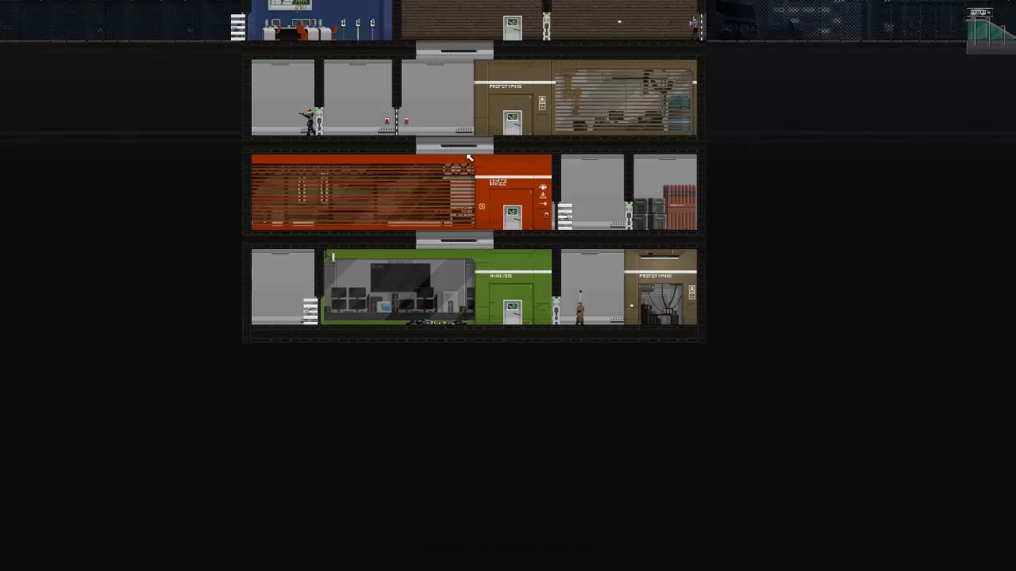
key("d")
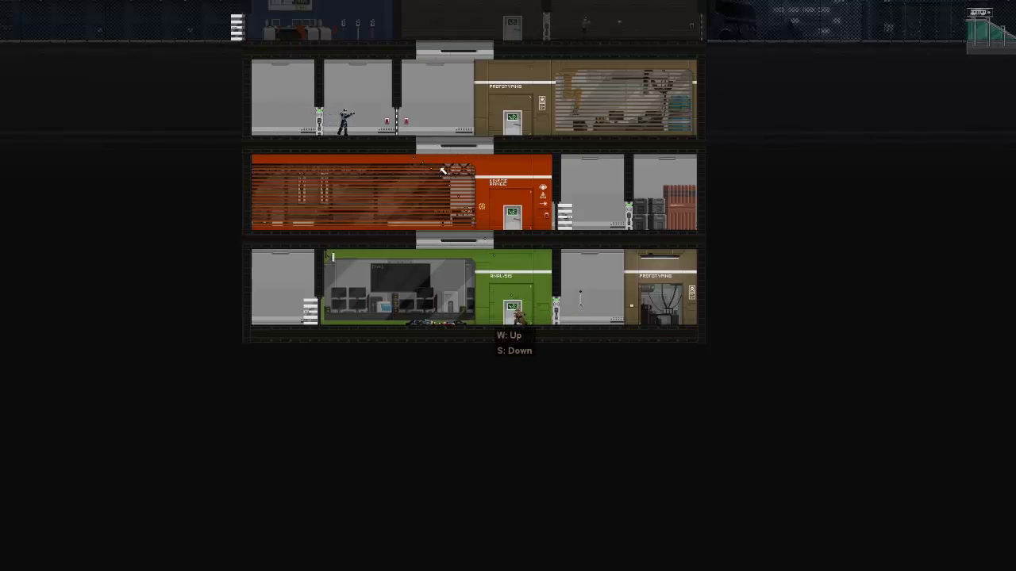
left_click_drag(441, 204, 524, 223)
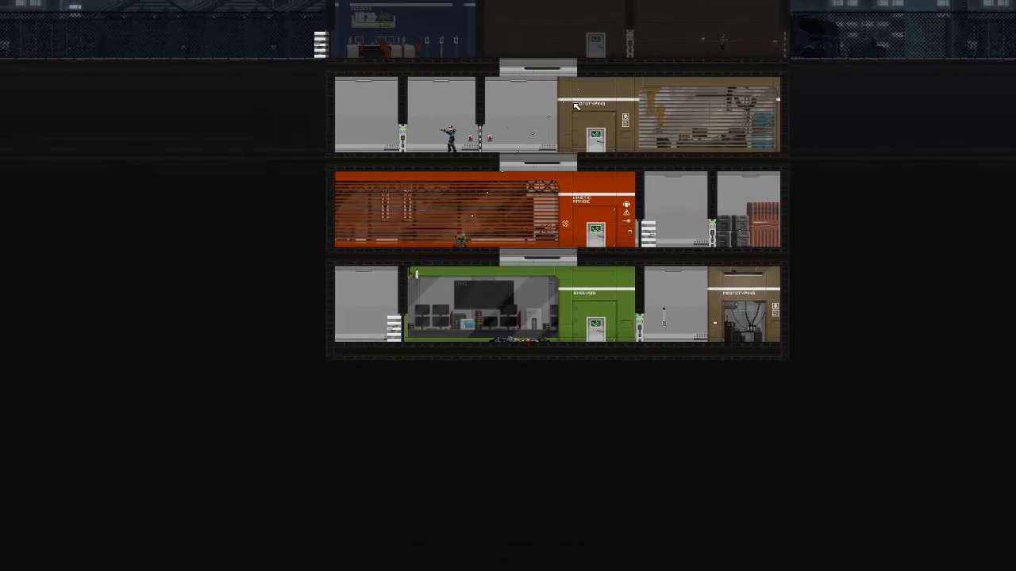
left_click_drag(580, 152, 492, 198)
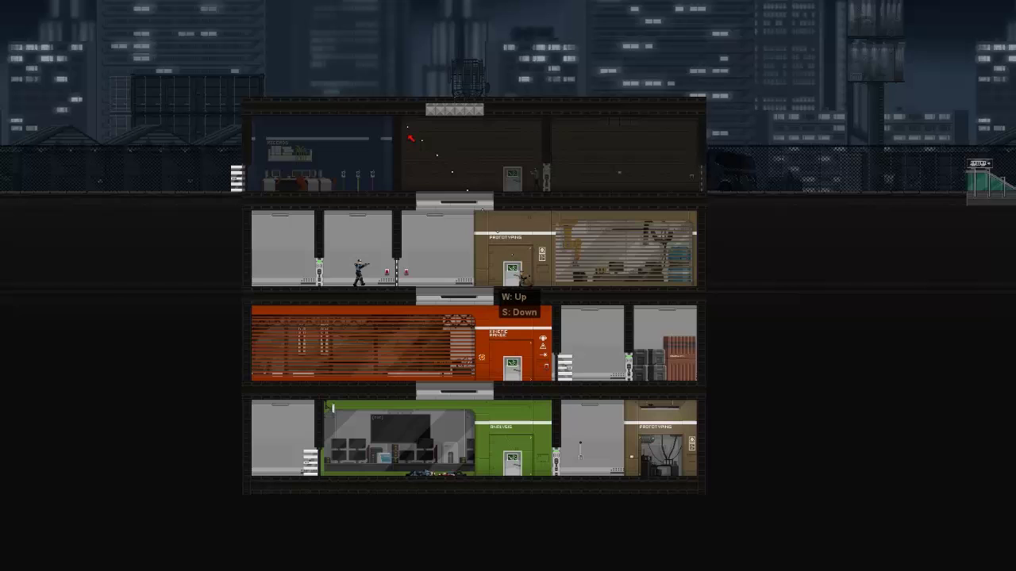
scroll(410, 138, "up", 2)
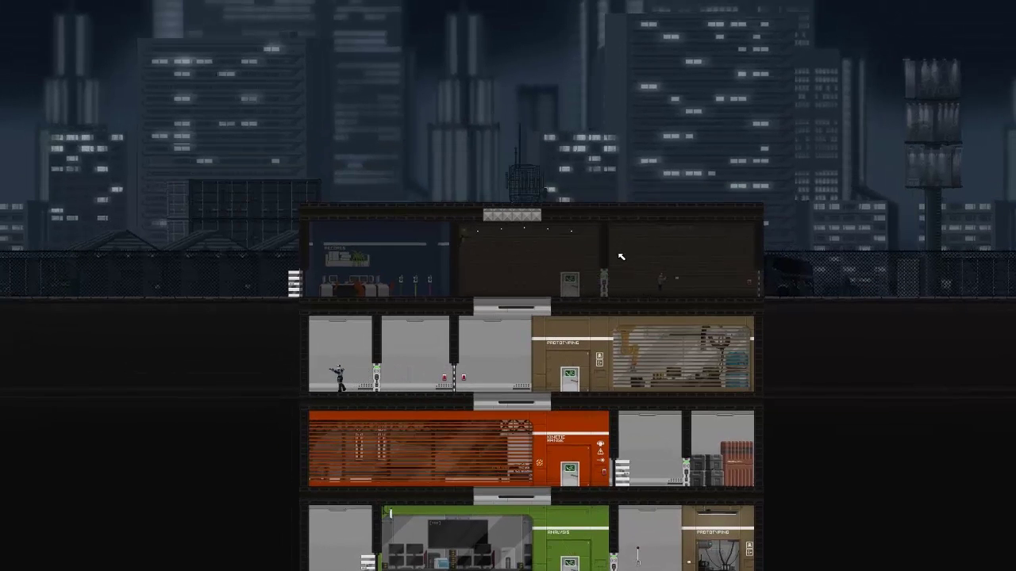
- Leap the spy onto the roof and run along it to the exit
key("d")
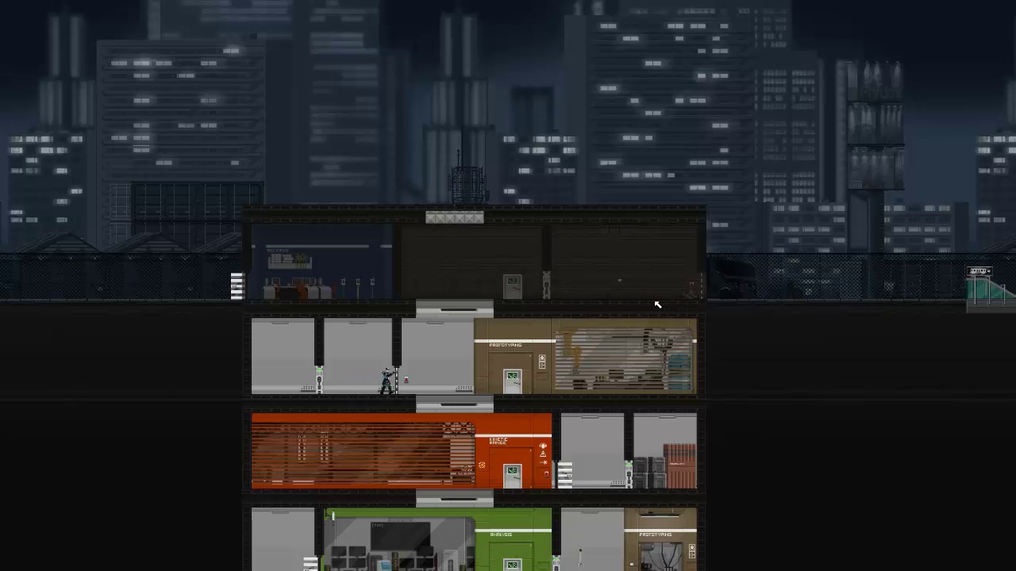
scroll(594, 297, "up", 1)
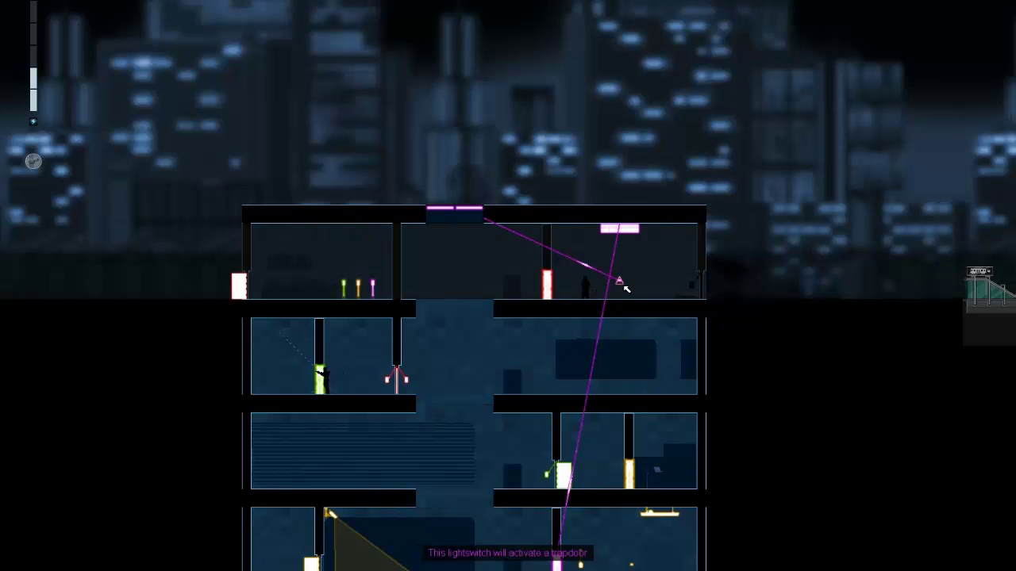
scroll(627, 291, "down", 1)
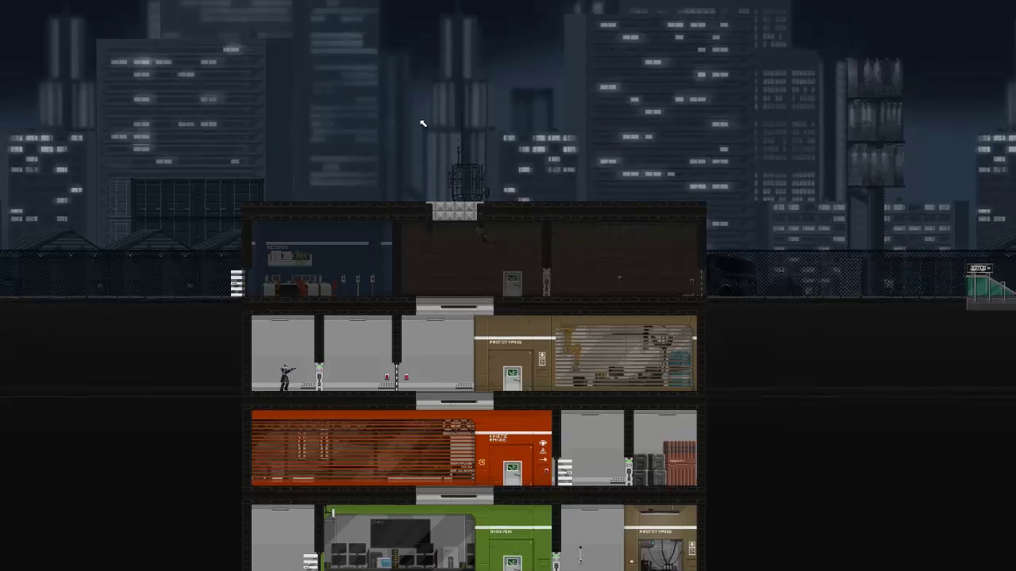
scroll(438, 154, "up", 2)
scroll(476, 262, "down", 2)
left_click(488, 279)
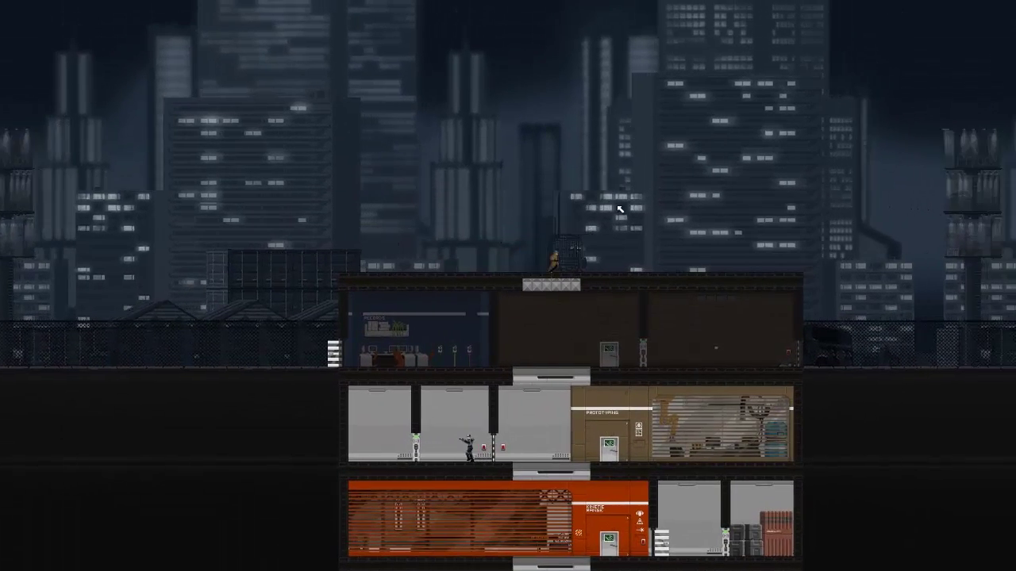
left_click(869, 338)
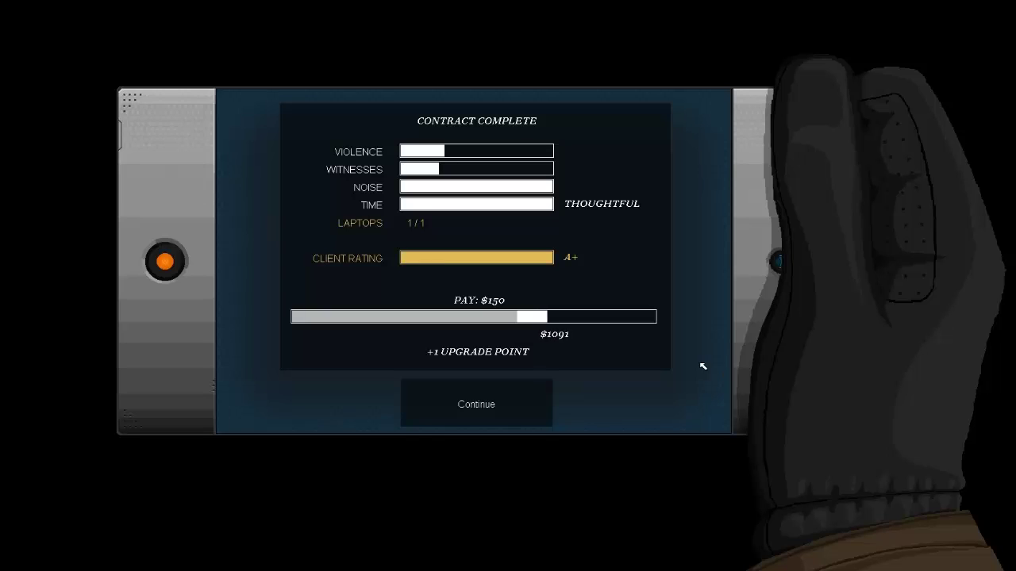
mouse_move(476, 258)
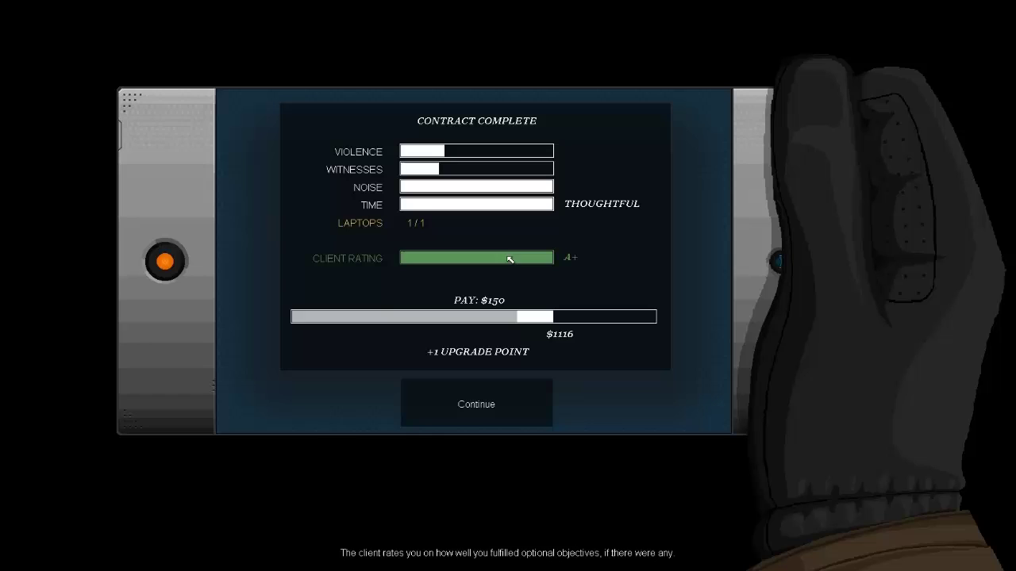
- Dismiss the contract results and client call, then put the upgrade point into Bullfrog jump strength
left_click(505, 403)
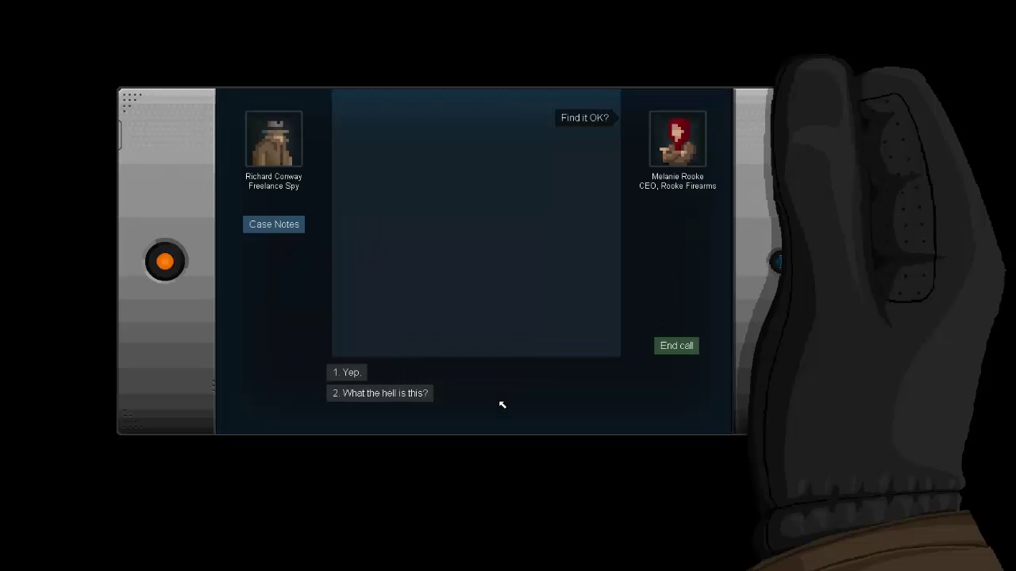
left_click(677, 344)
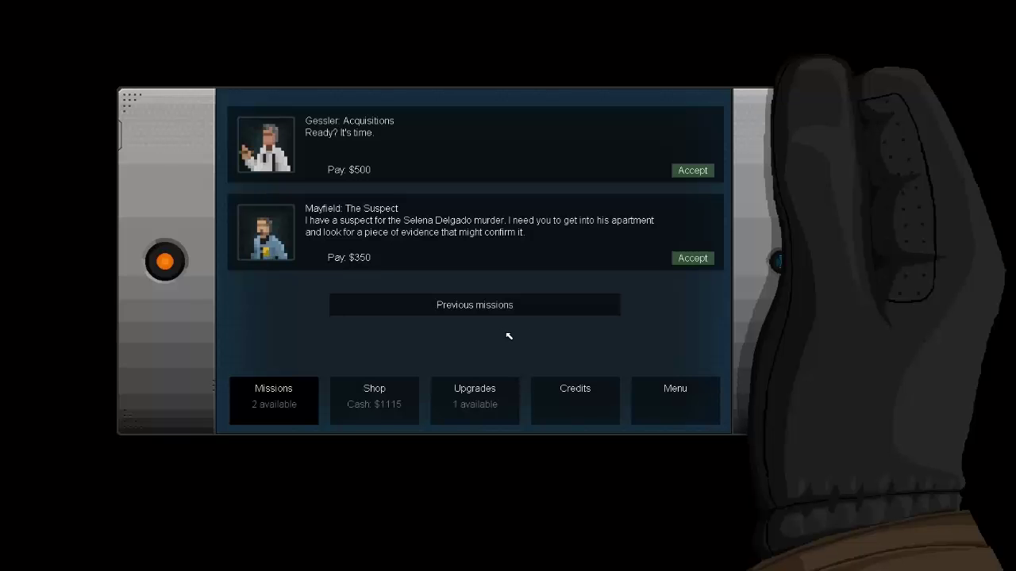
left_click(475, 393)
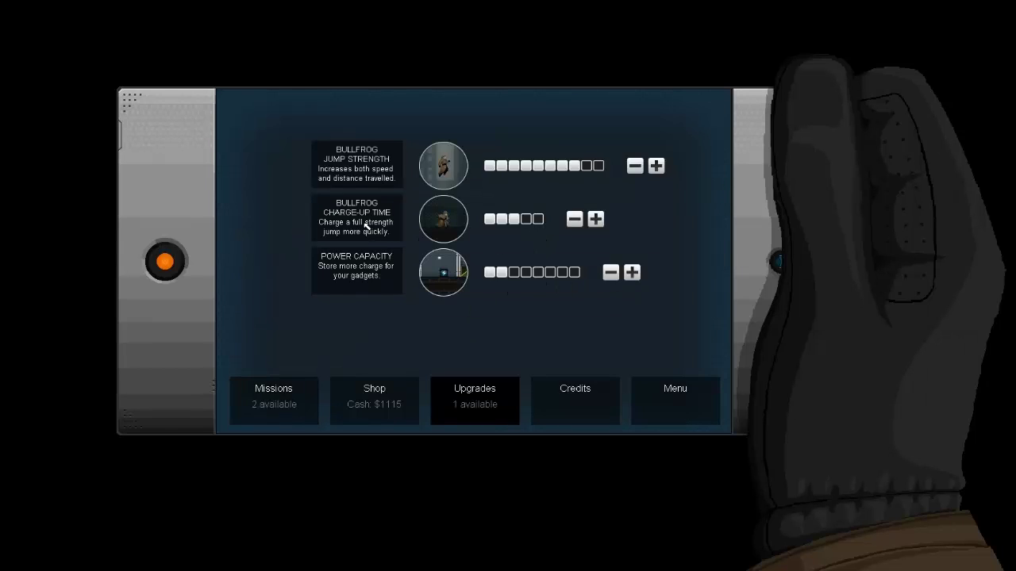
left_click(656, 165)
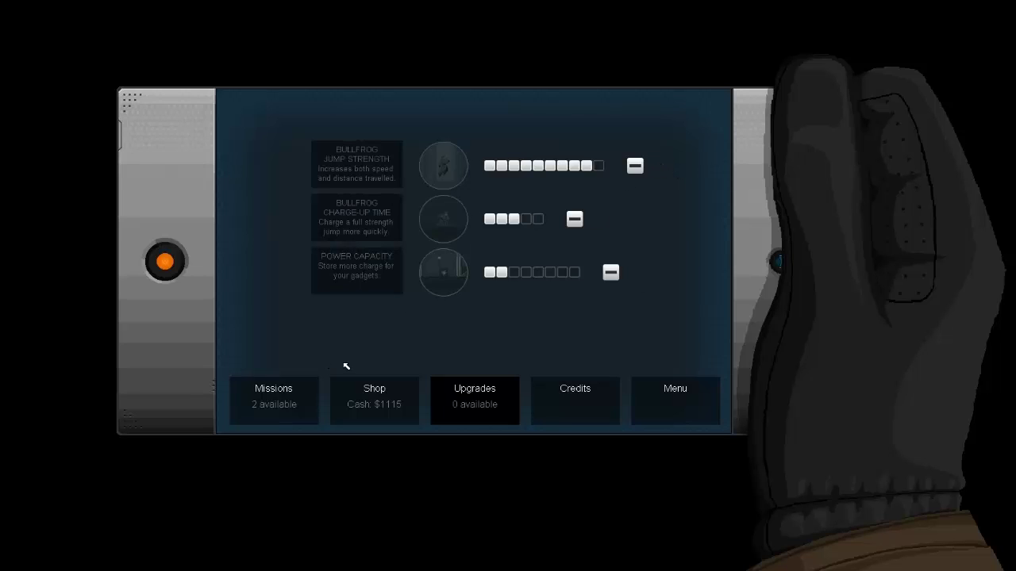
- Buy the Resolver handgun from the Shop and return to the Missions list
left_click(384, 389)
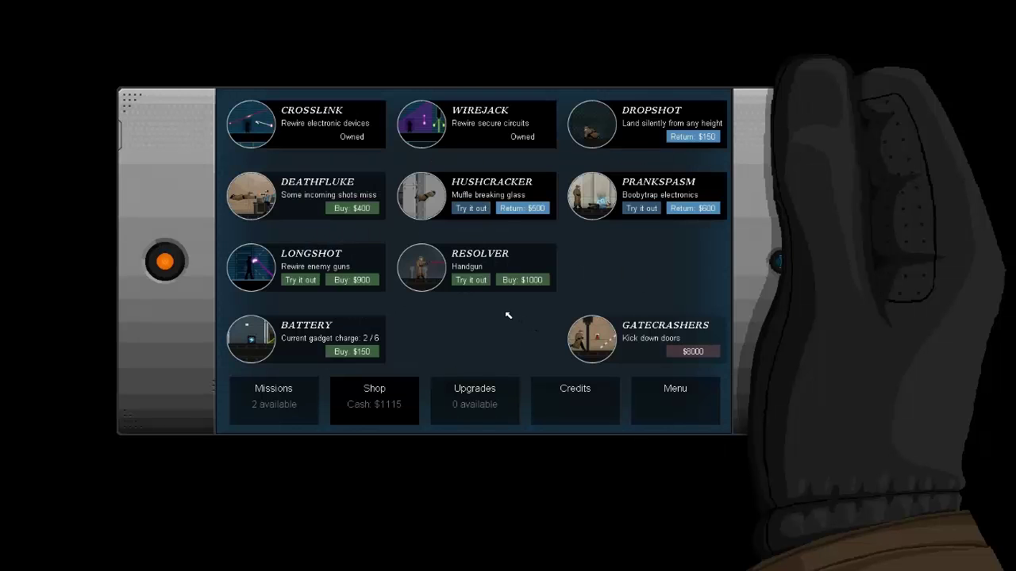
mouse_move(476, 267)
left_click(524, 281)
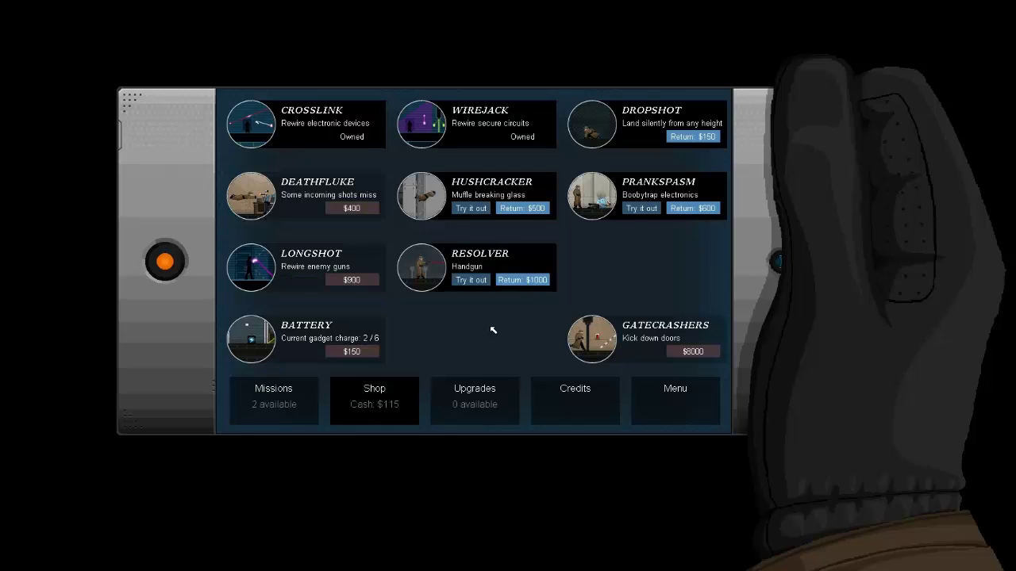
left_click(290, 409)
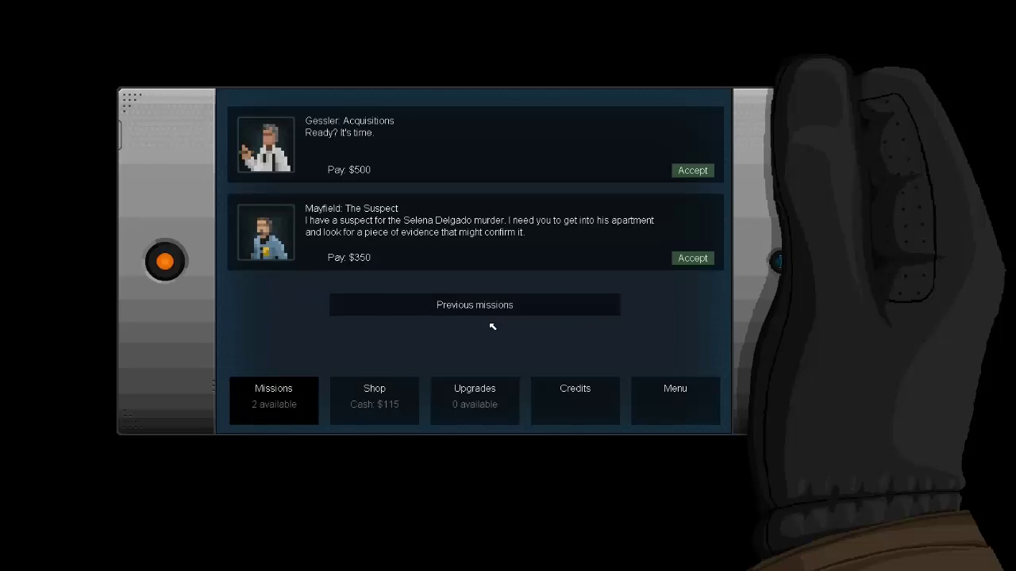